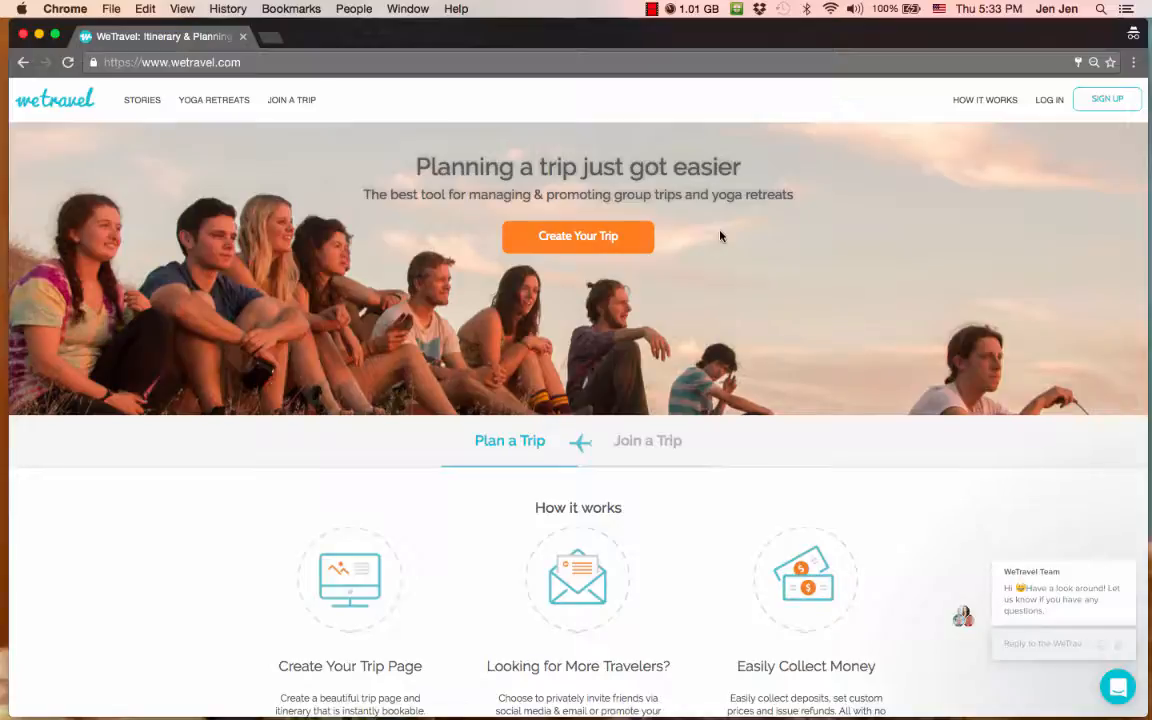
- Start an e-mail sign-up and enter the user's first and last name
{"action": "left_click", "coordinate": [1109, 102]}
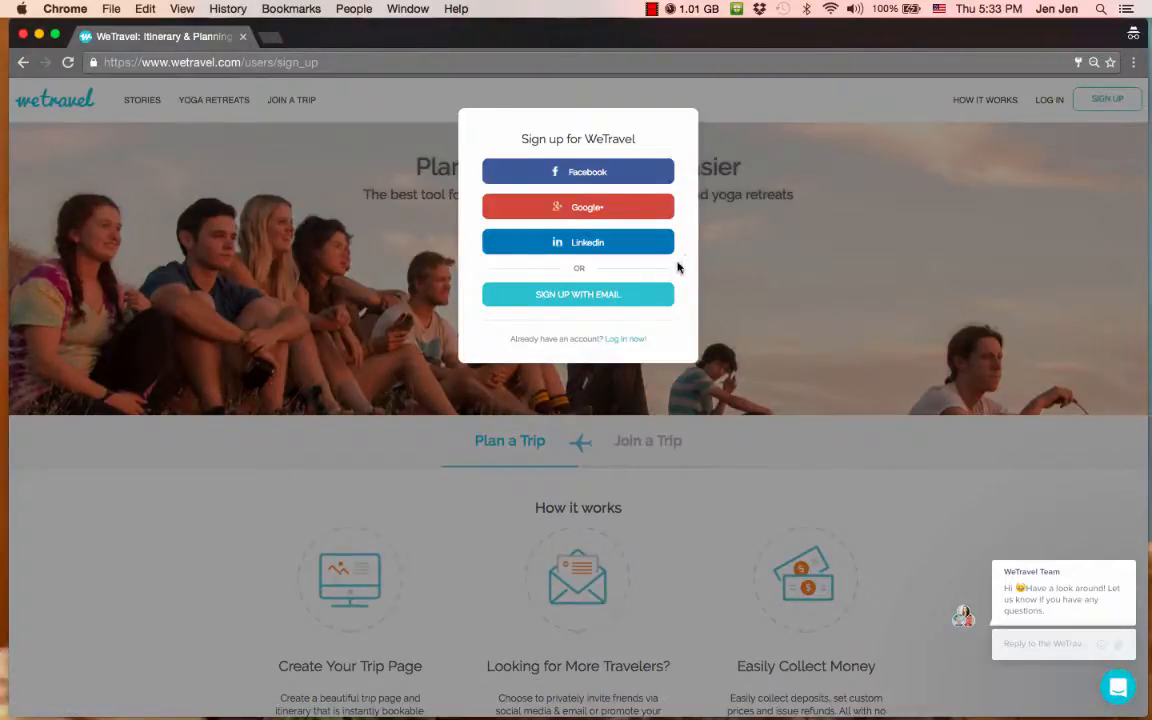
{"action": "left_click", "coordinate": [634, 296]}
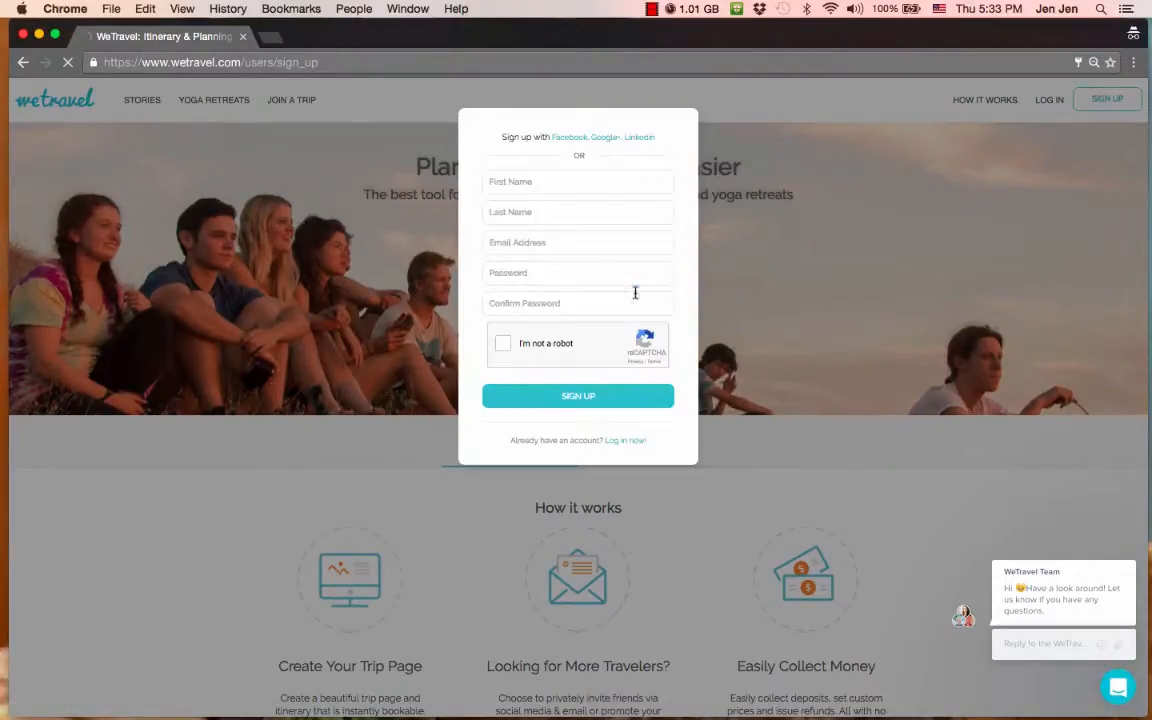
{"action": "left_click", "coordinate": [533, 181]}
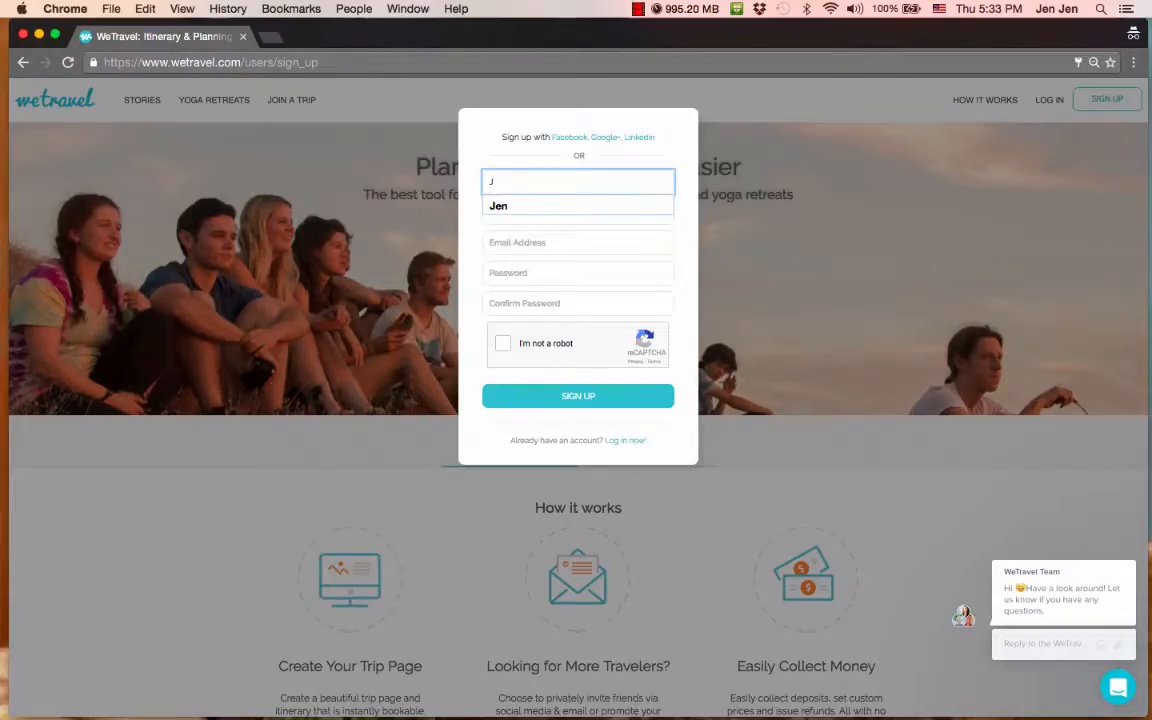
{"action": "key", "text": "Tab"}
- Enter the account e-mail address, then type the password and its confirmation
{"action": "key", "text": "Tab"}
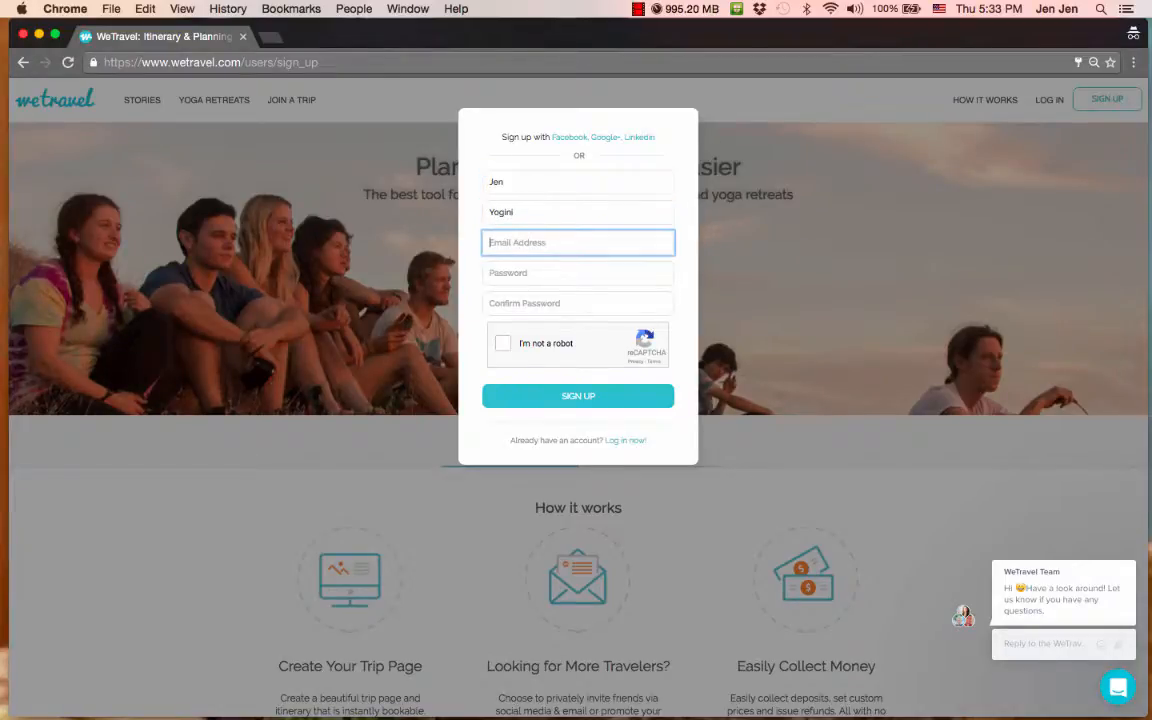
{"action": "key", "text": "Tab"}
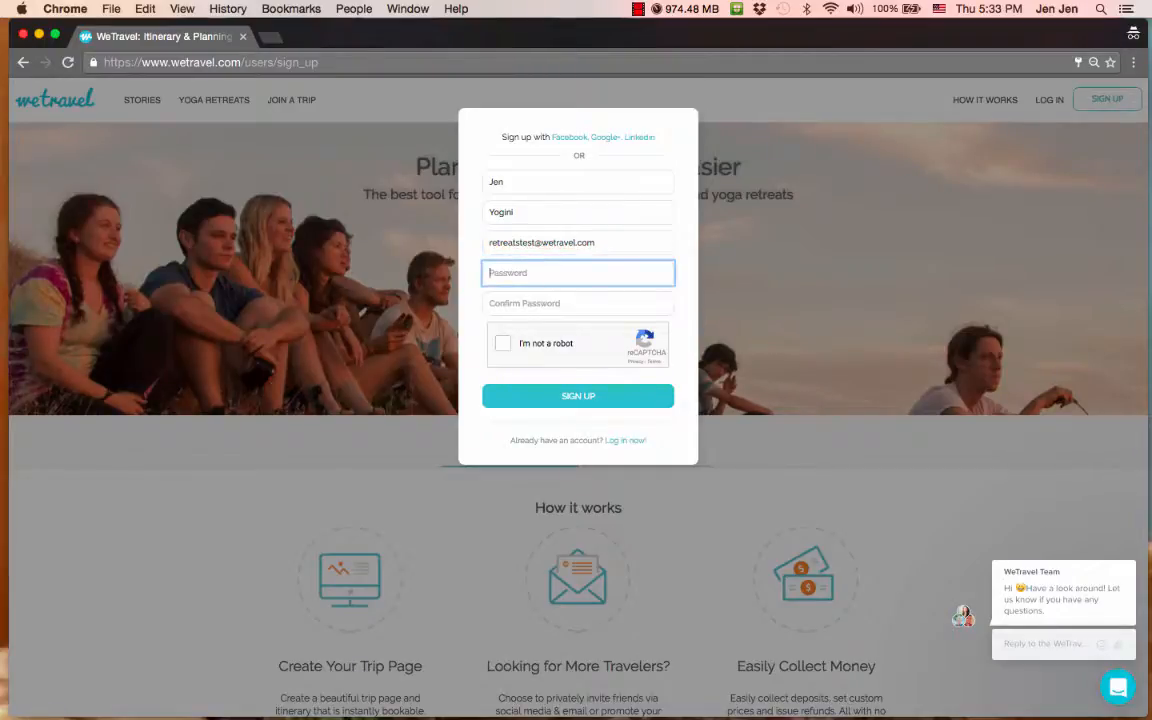
{"action": "type", "text": "••••••••"}
{"action": "key", "text": "Tab"}
{"action": "type", "text": "••••••••"}
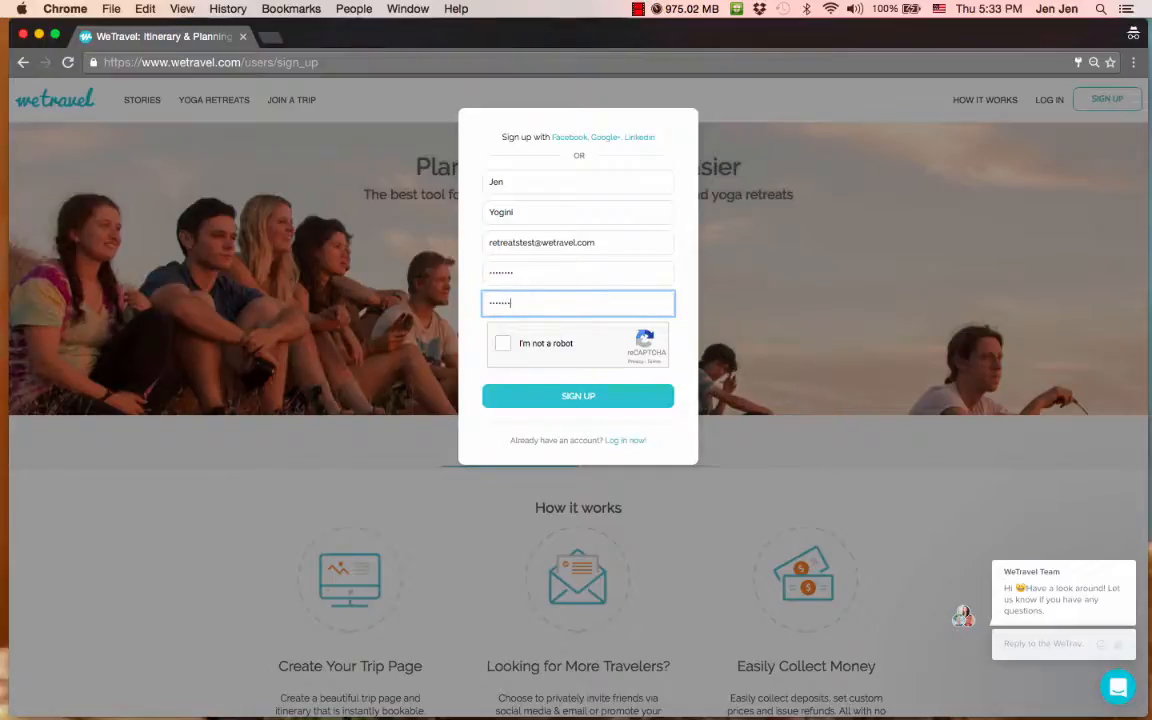
- Pass the street-sign captcha check and submit the sign-up form
{"action": "left_click", "coordinate": [502, 343]}
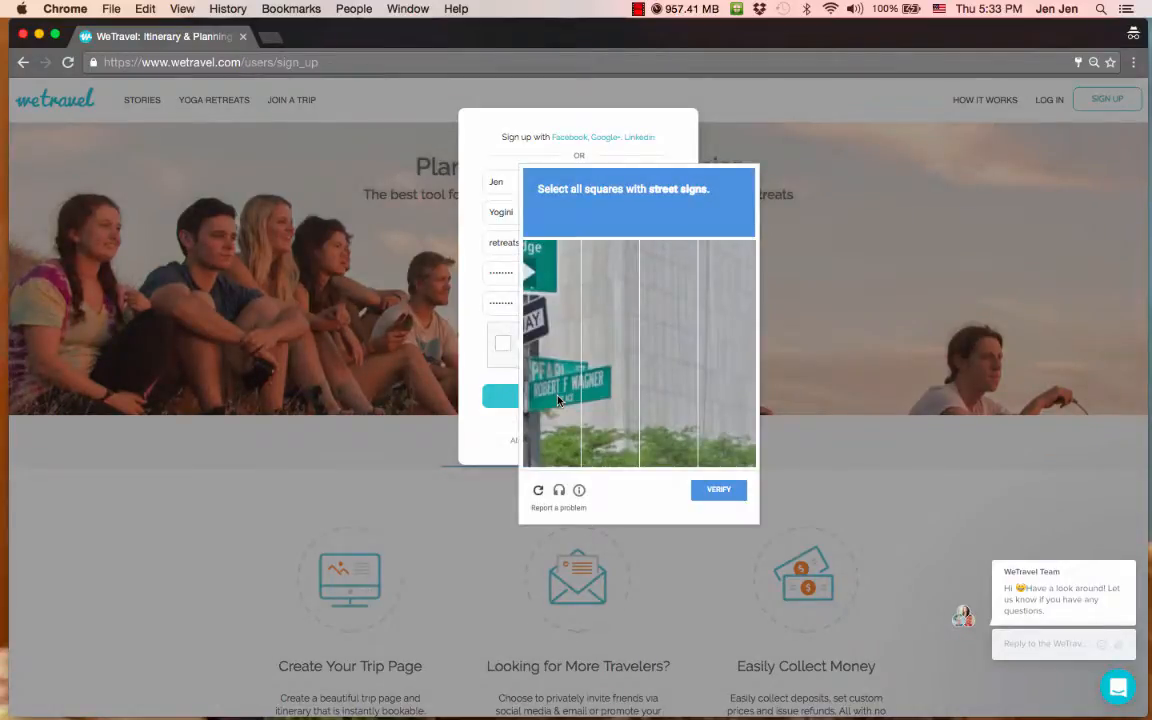
{"action": "left_click", "coordinate": [558, 400]}
{"action": "left_click", "coordinate": [608, 384]}
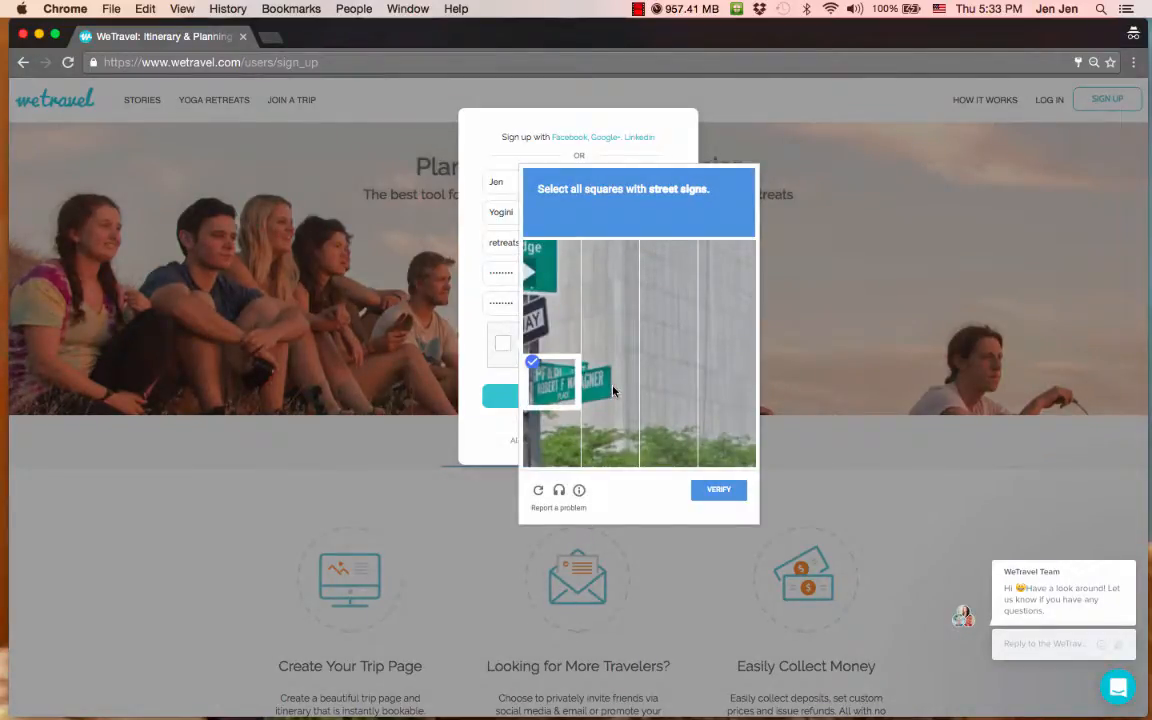
{"action": "left_click", "coordinate": [545, 316]}
{"action": "left_click", "coordinate": [551, 267]}
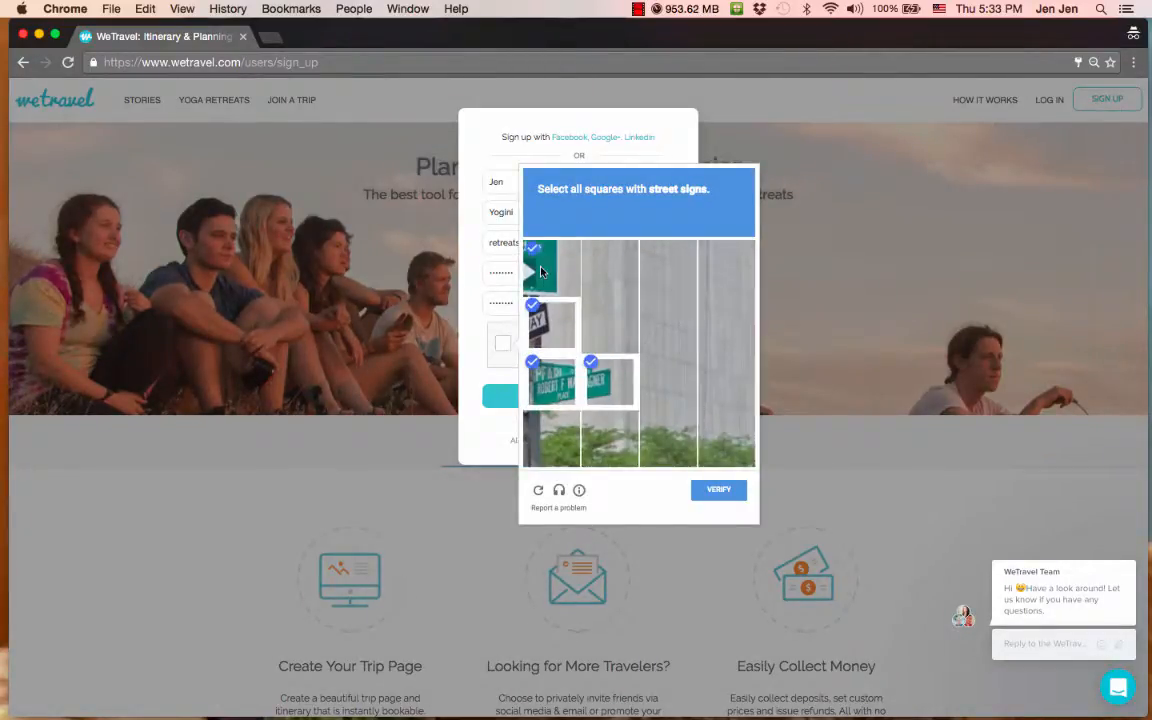
{"action": "left_click", "coordinate": [715, 491]}
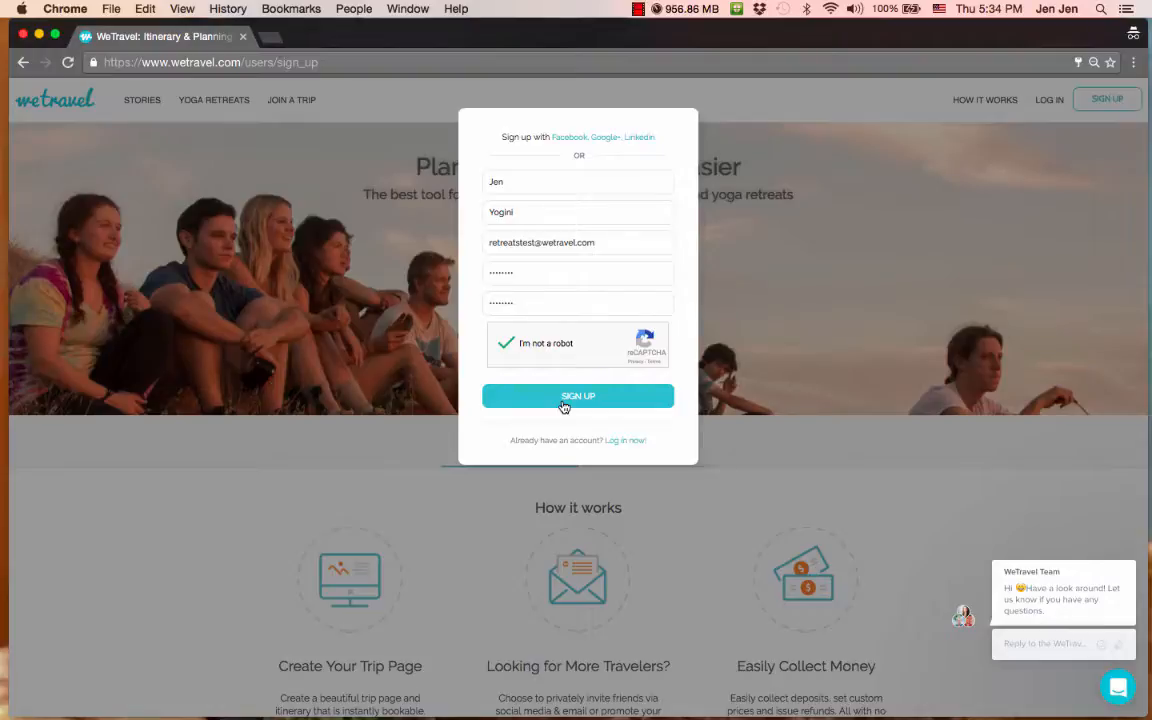
{"action": "left_click", "coordinate": [562, 404]}
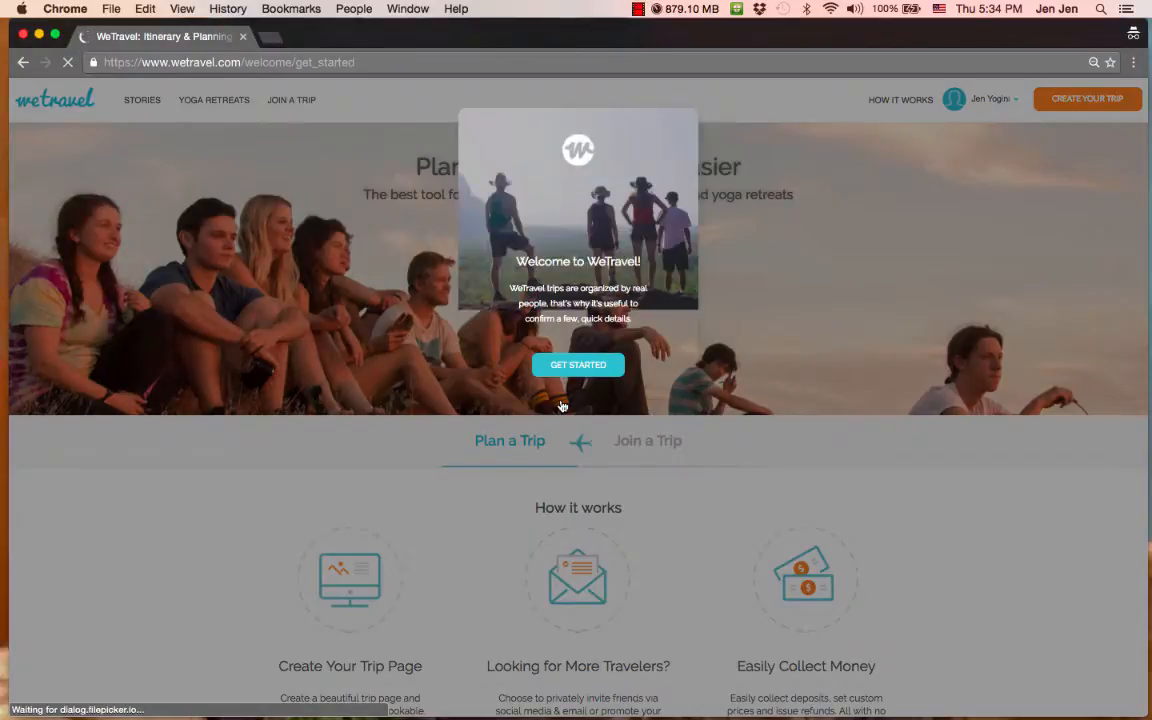
- Upload the headshot JPG from the WeTravel folder as the profile photo and save it
{"action": "left_click", "coordinate": [562, 369]}
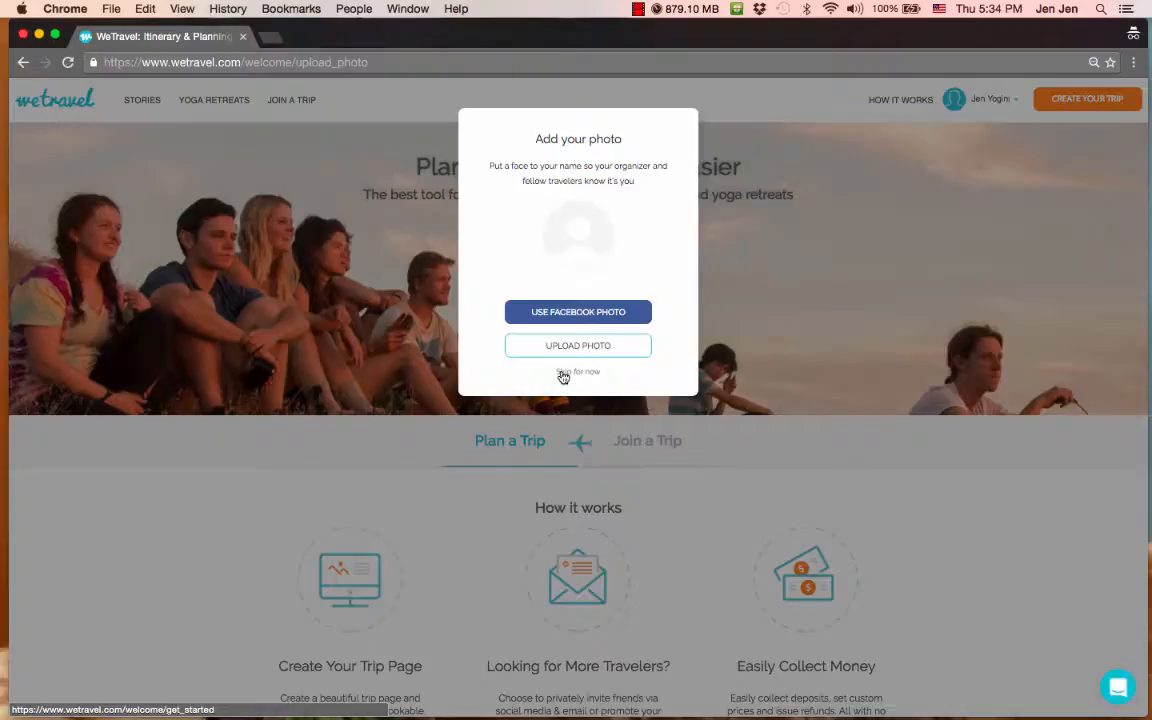
{"action": "left_click", "coordinate": [578, 347]}
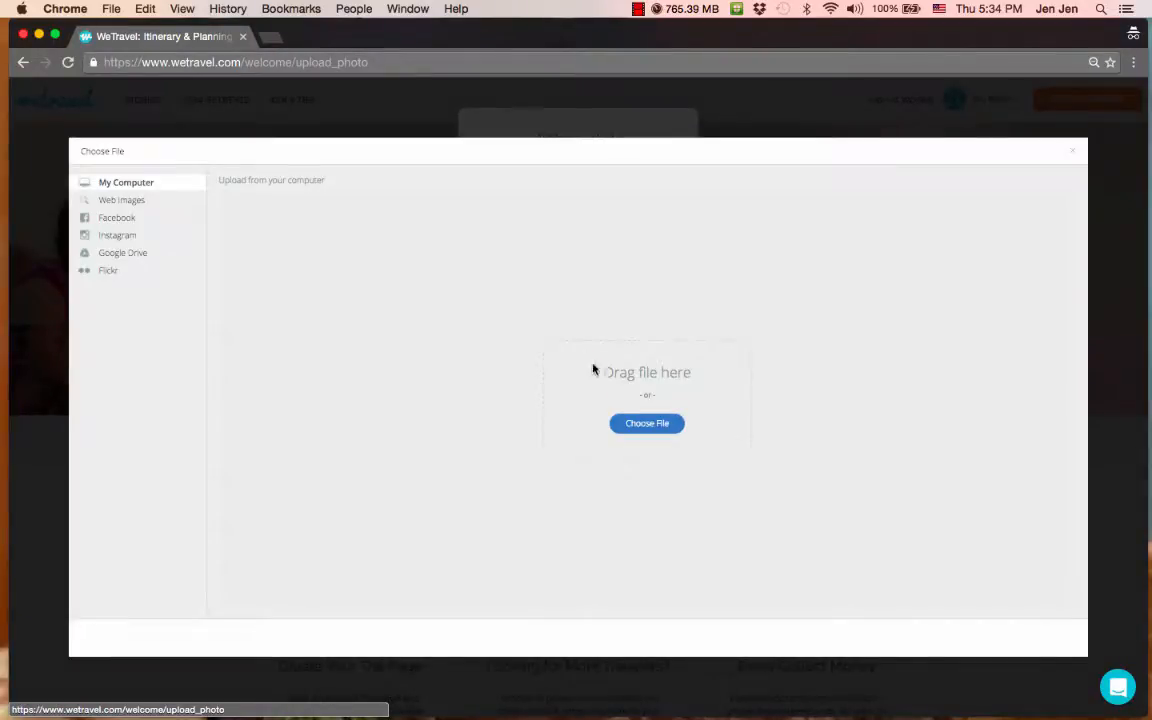
{"action": "left_click", "coordinate": [637, 425]}
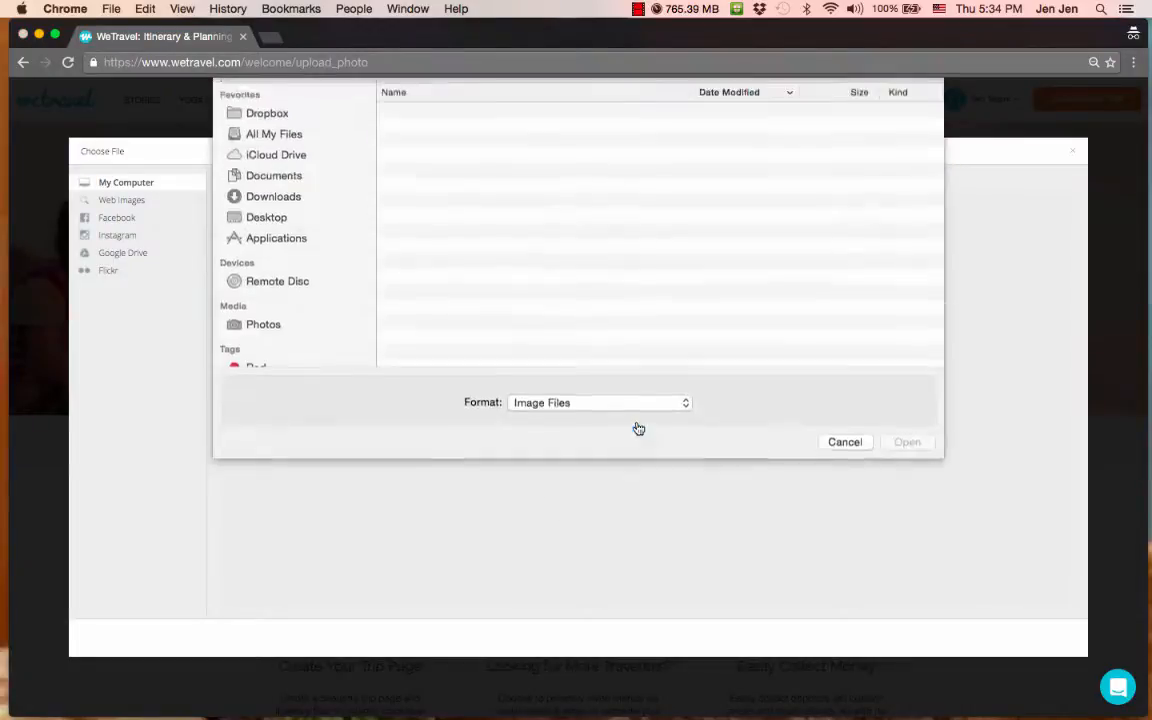
{"action": "scroll", "coordinate": [455, 312], "scroll_direction": "down", "scroll_amount": 5}
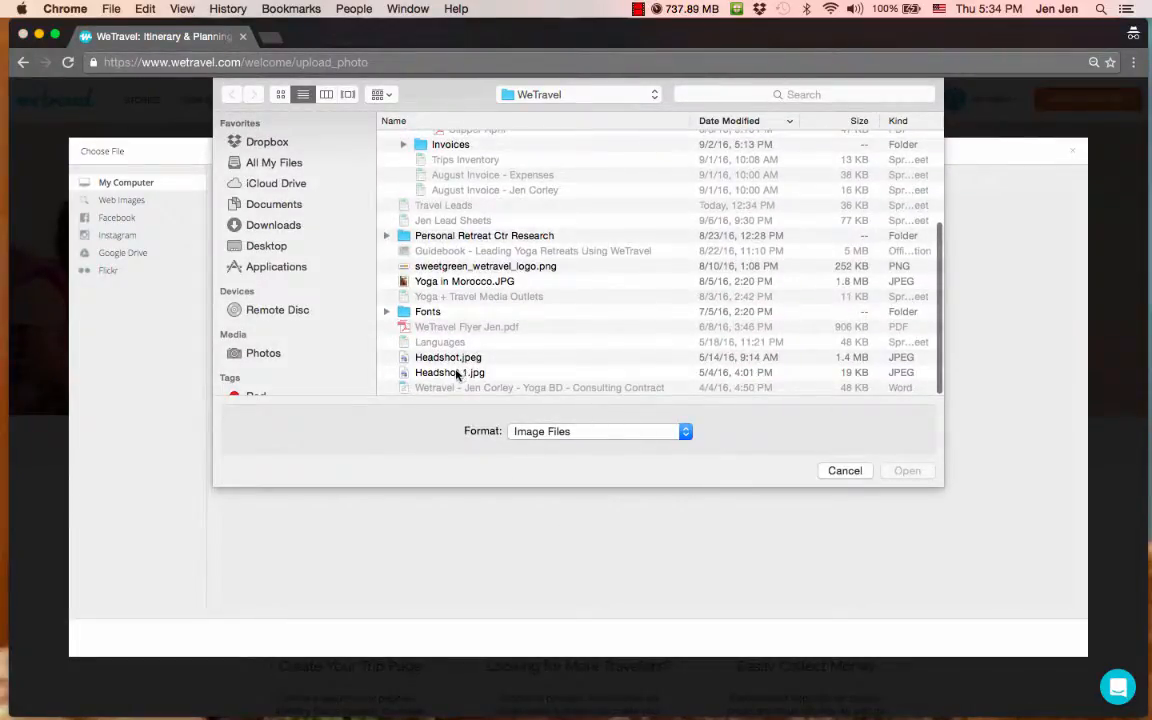
{"action": "left_click", "coordinate": [460, 373]}
{"action": "left_click", "coordinate": [890, 475]}
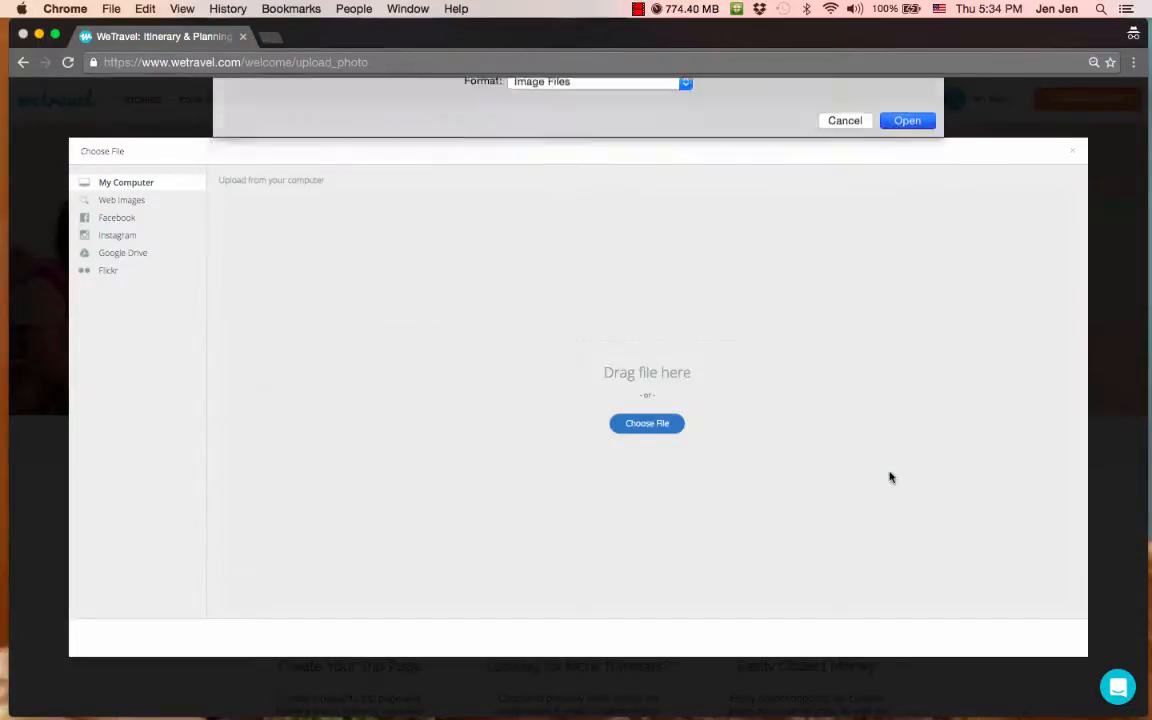
{"action": "left_click", "coordinate": [1050, 637]}
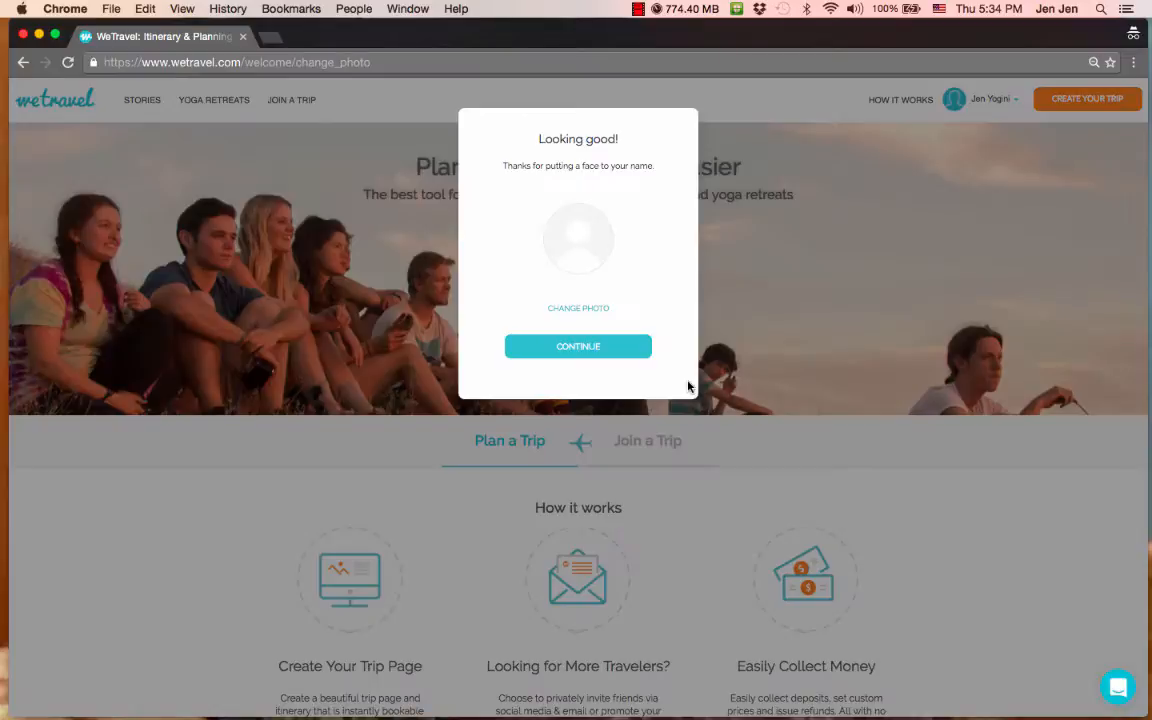
- Choose Food and Wine, Spiritual, Culture and Nature as interests and finish onboarding
{"action": "left_click", "coordinate": [609, 351]}
{"action": "left_click", "coordinate": [506, 214]}
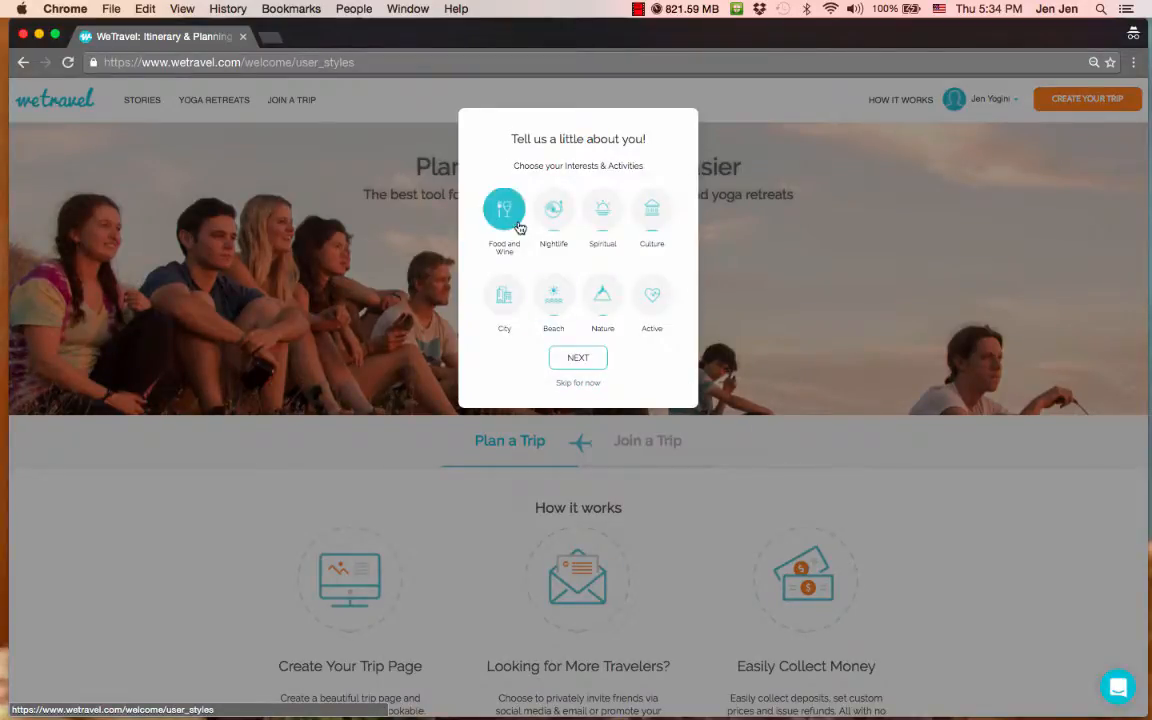
{"action": "left_click", "coordinate": [604, 210]}
{"action": "left_click", "coordinate": [652, 208]}
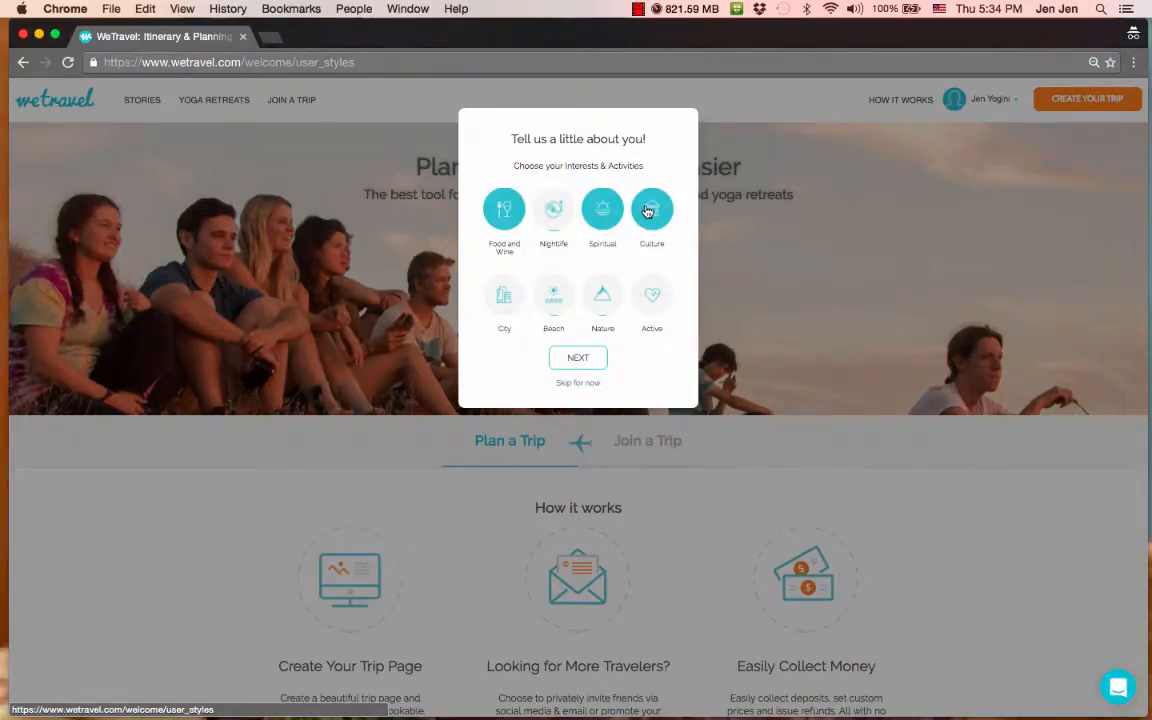
{"action": "left_click", "coordinate": [602, 294]}
{"action": "left_click", "coordinate": [580, 358]}
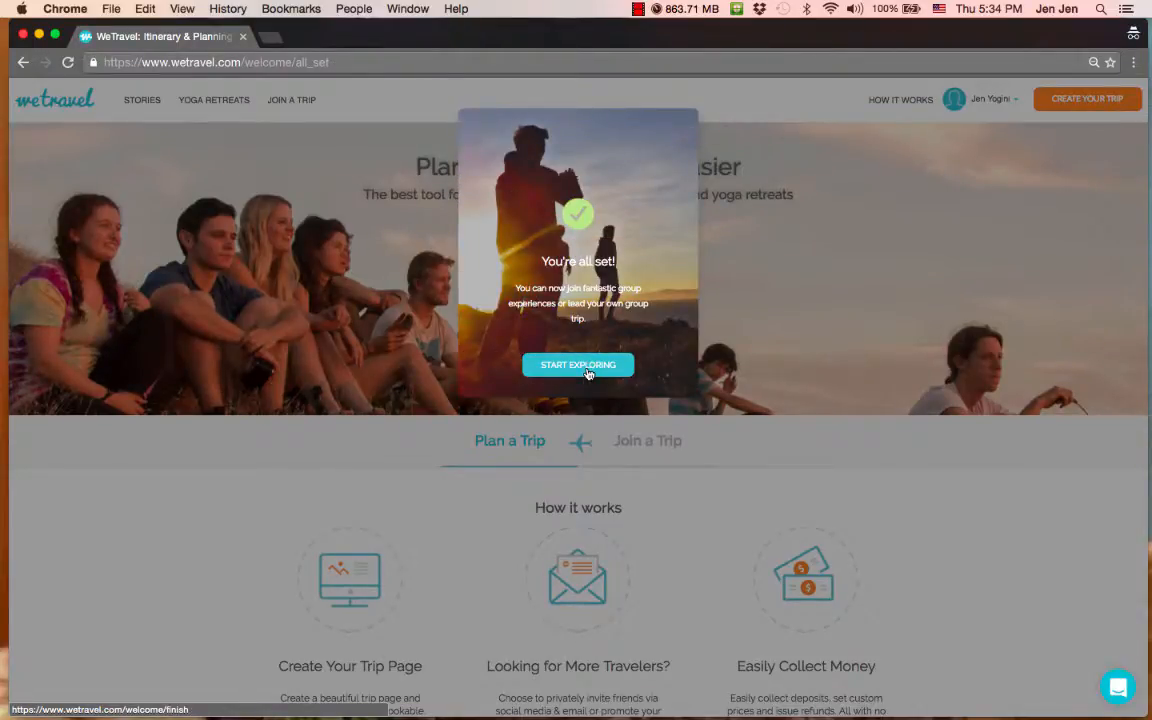
{"action": "left_click", "coordinate": [588, 371]}
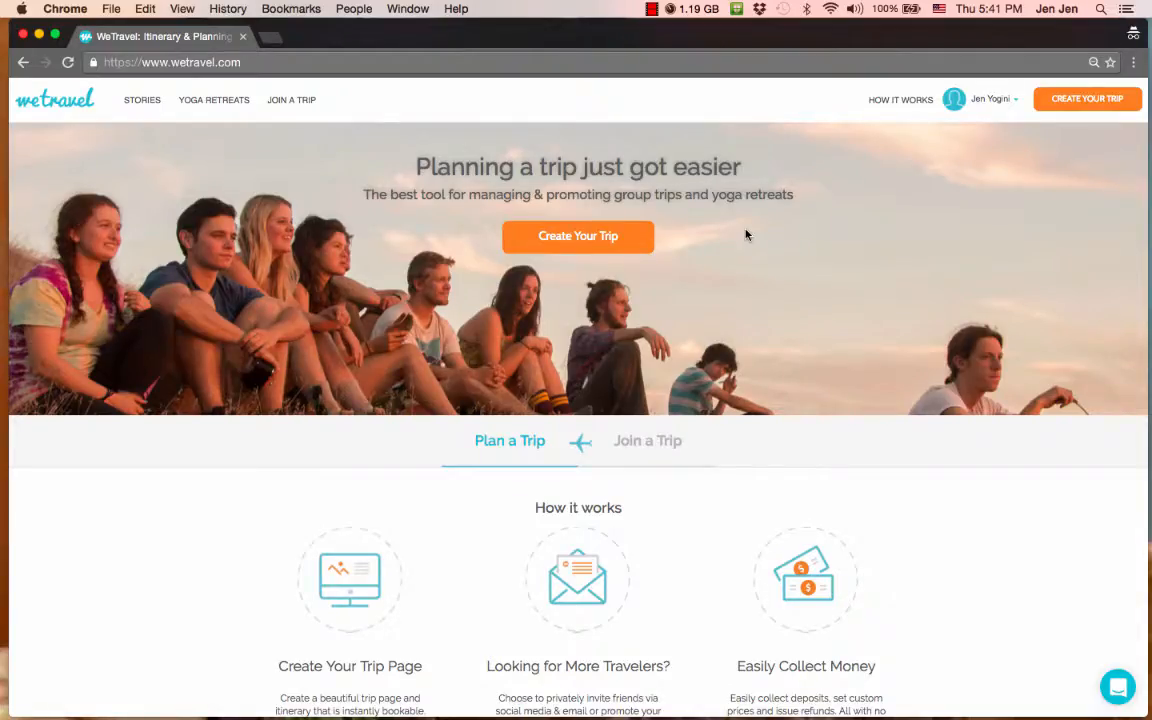
- Start a new trip with Meknes-Tafilalet, Morocco as the destination
{"action": "left_click", "coordinate": [1067, 100]}
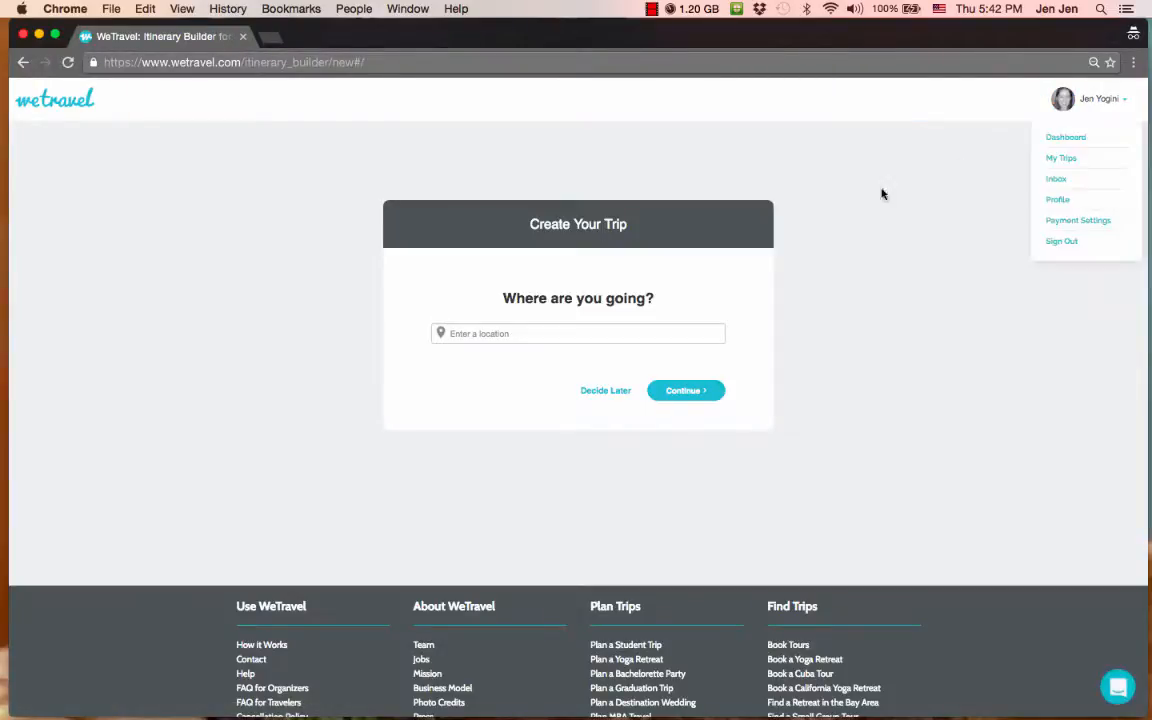
{"action": "left_click", "coordinate": [585, 334]}
{"action": "type", "text": "Me"}
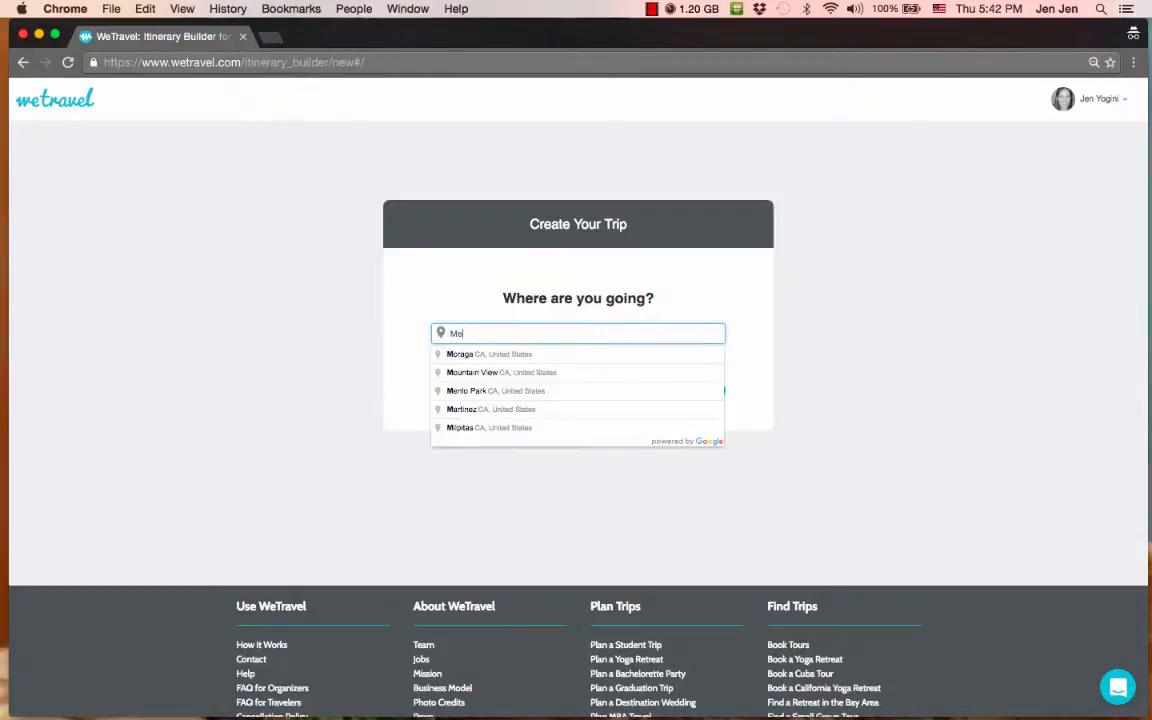
{"action": "type", "text": "knes"}
{"action": "key", "text": "Down"}
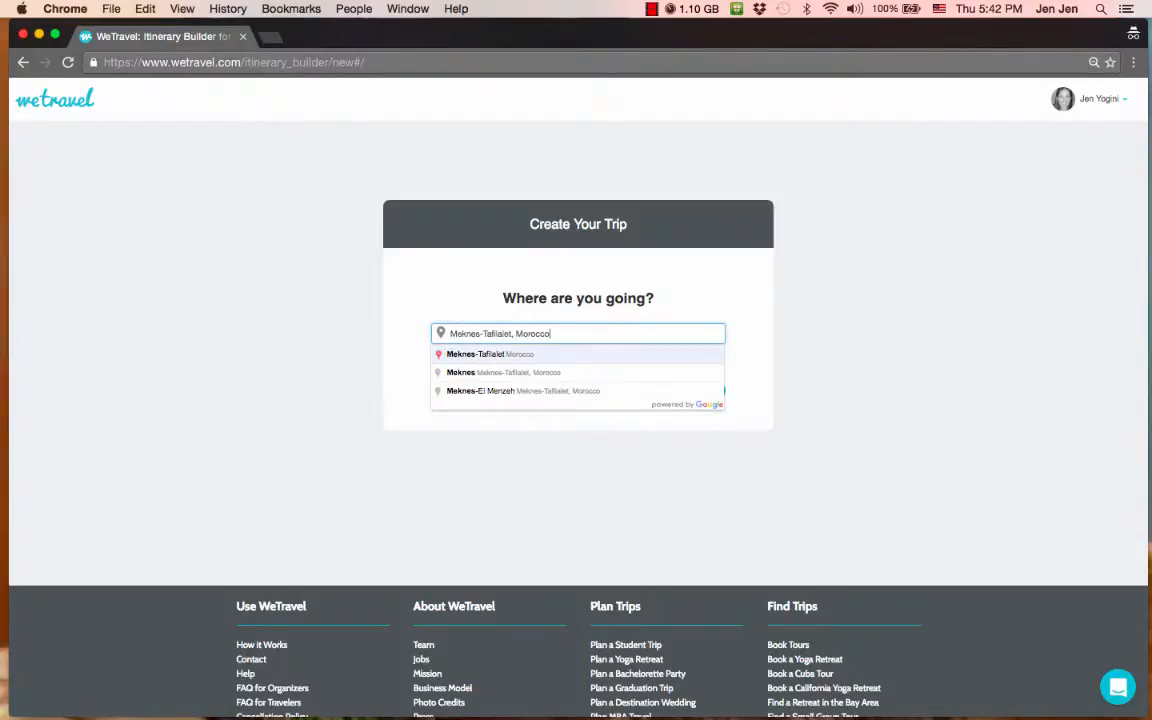
{"action": "key", "text": "Return"}
{"action": "left_click", "coordinate": [684, 390]}
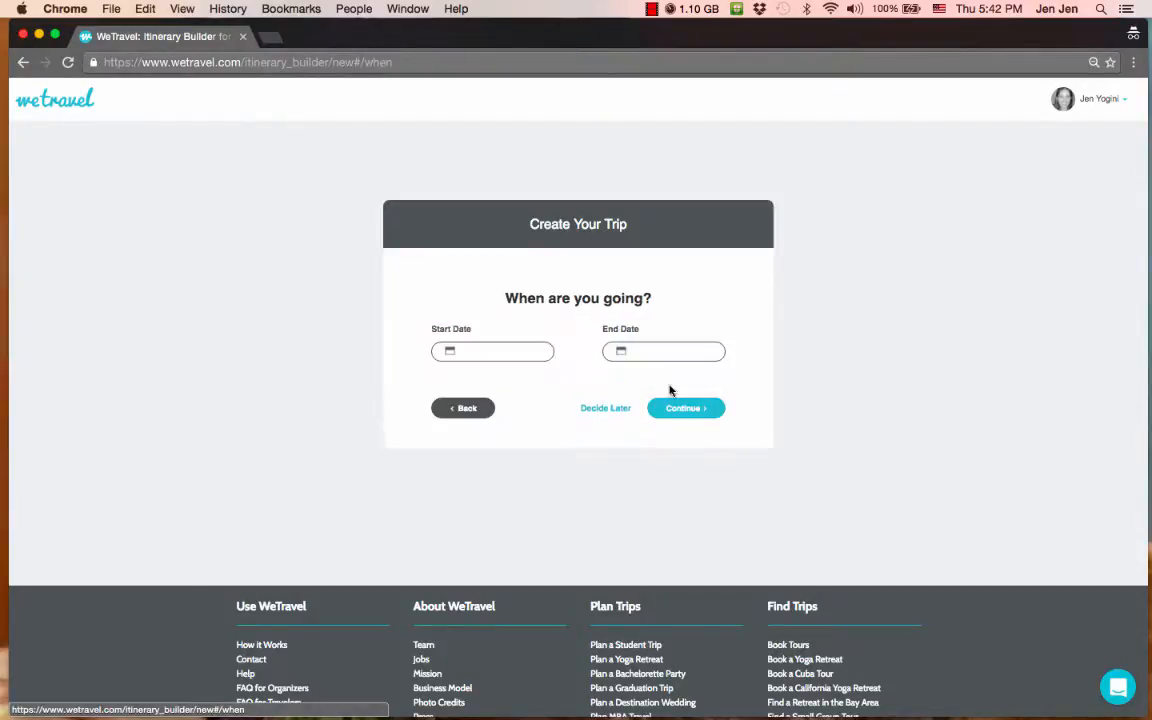
- Set trip dates to Nov 1–7, 2016 and create it visible to Everyone
{"action": "left_click", "coordinate": [488, 349]}
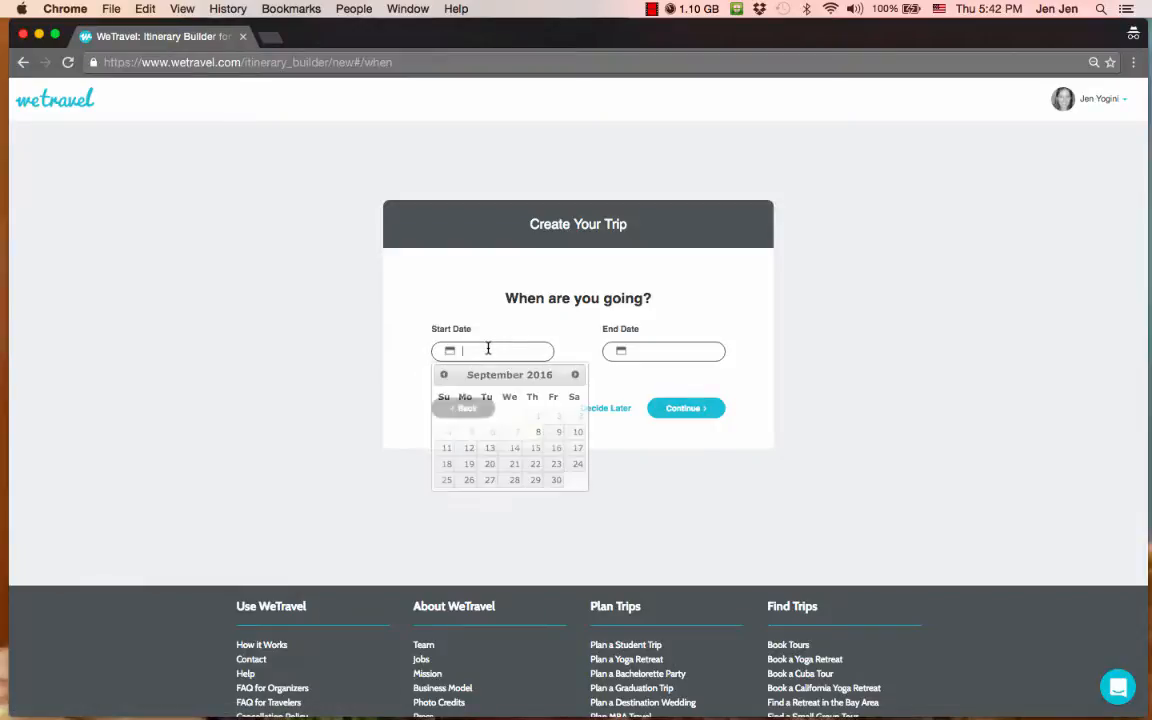
{"action": "left_click", "coordinate": [575, 374]}
{"action": "left_click", "coordinate": [575, 374]}
{"action": "left_click", "coordinate": [488, 418]}
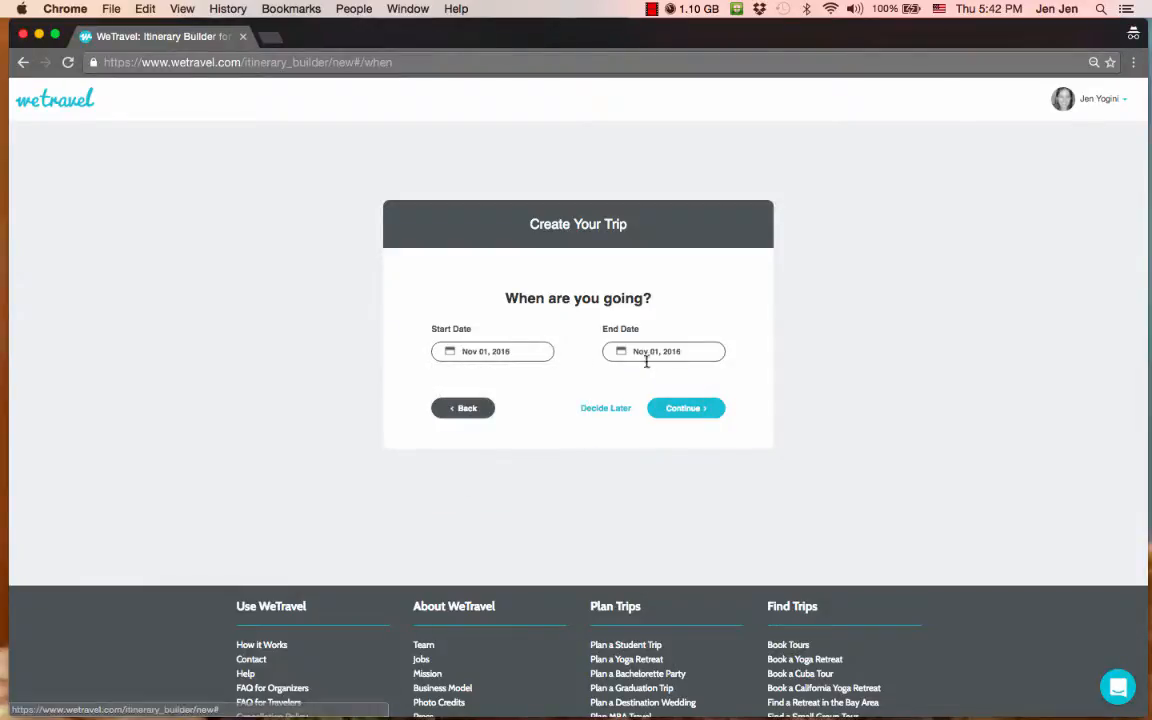
{"action": "left_click", "coordinate": [650, 354]}
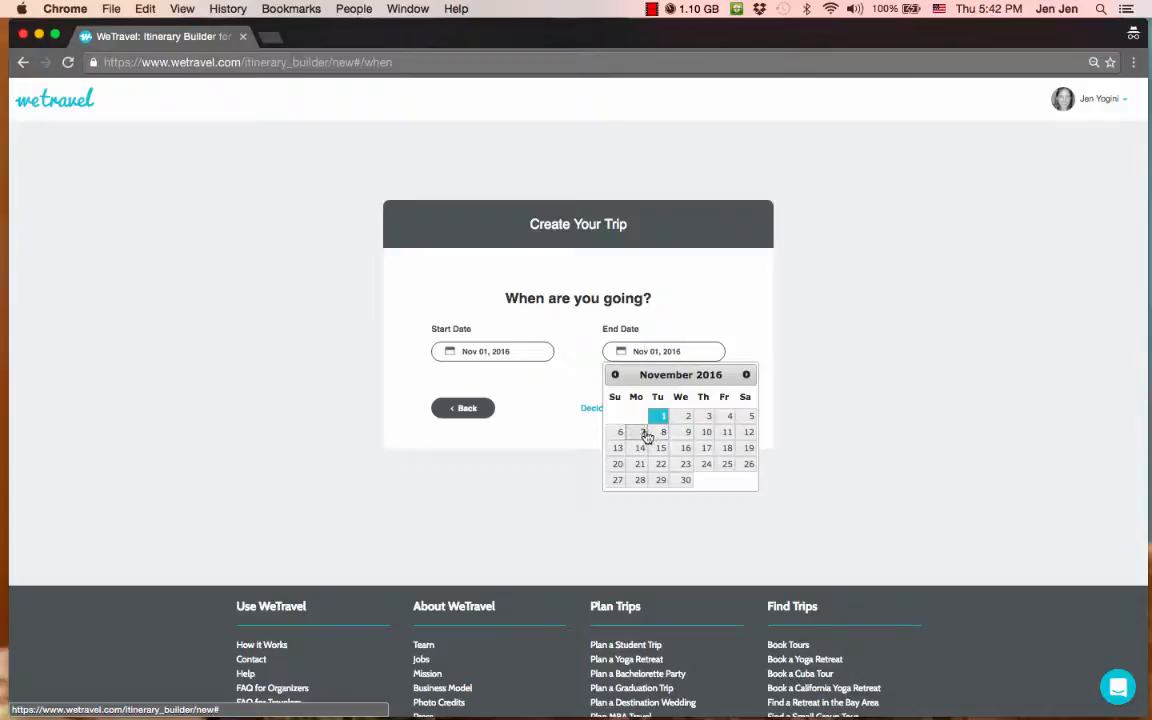
{"action": "left_click", "coordinate": [643, 433]}
{"action": "left_click", "coordinate": [686, 409]}
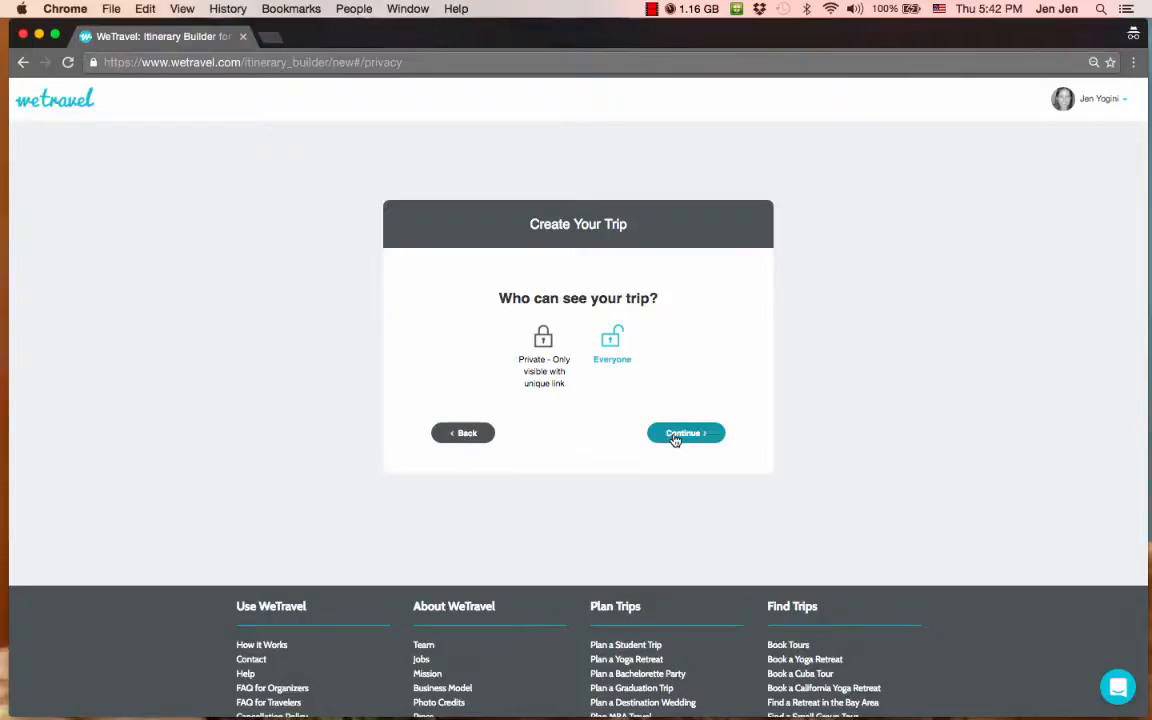
{"action": "left_click", "coordinate": [678, 434]}
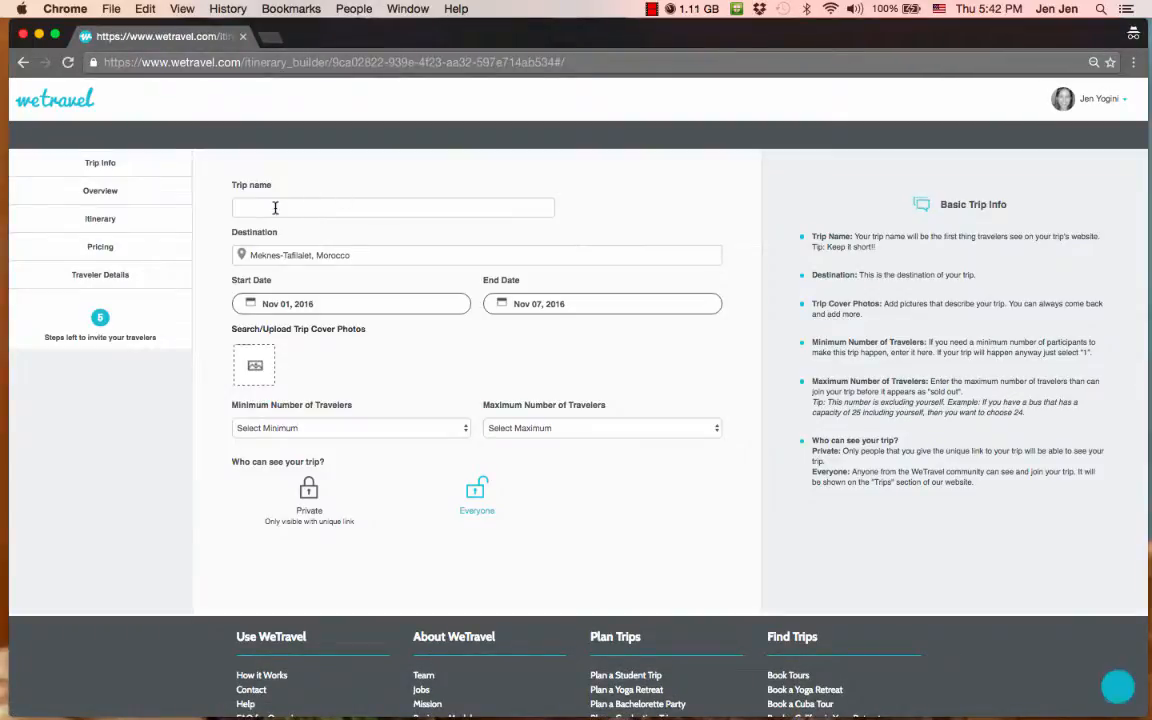
- Enter 'Yoga in the Cashah' as the trip name
{"action": "left_click", "coordinate": [275, 207]}
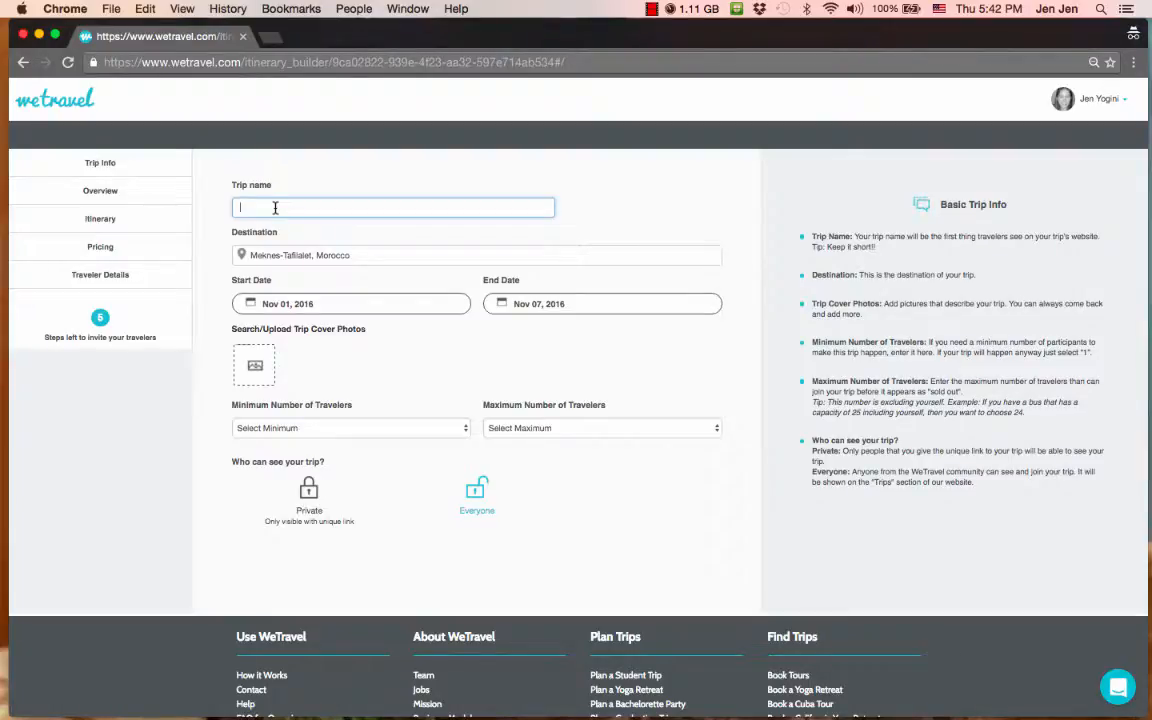
{"action": "type", "text": "Yoga in the Cash"}
{"action": "type", "text": "ah"}
- Upload the JPG photo from the Desktop as the trip's cover image
{"action": "left_click", "coordinate": [252, 362]}
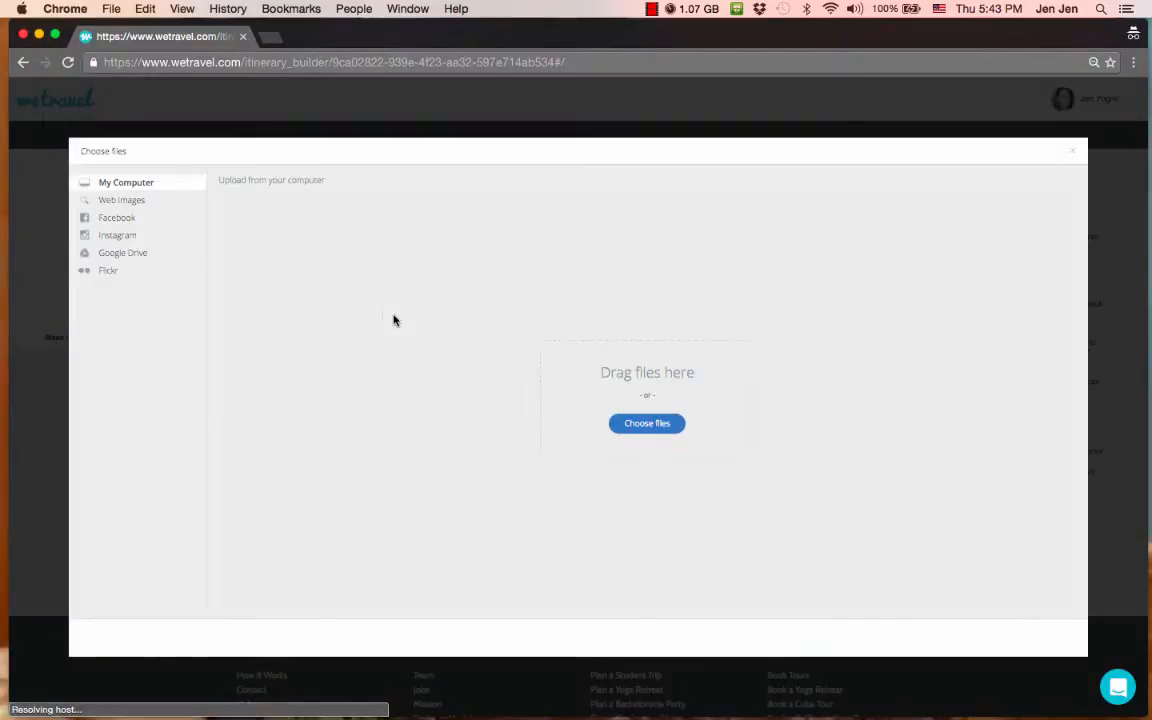
{"action": "left_click", "coordinate": [623, 423]}
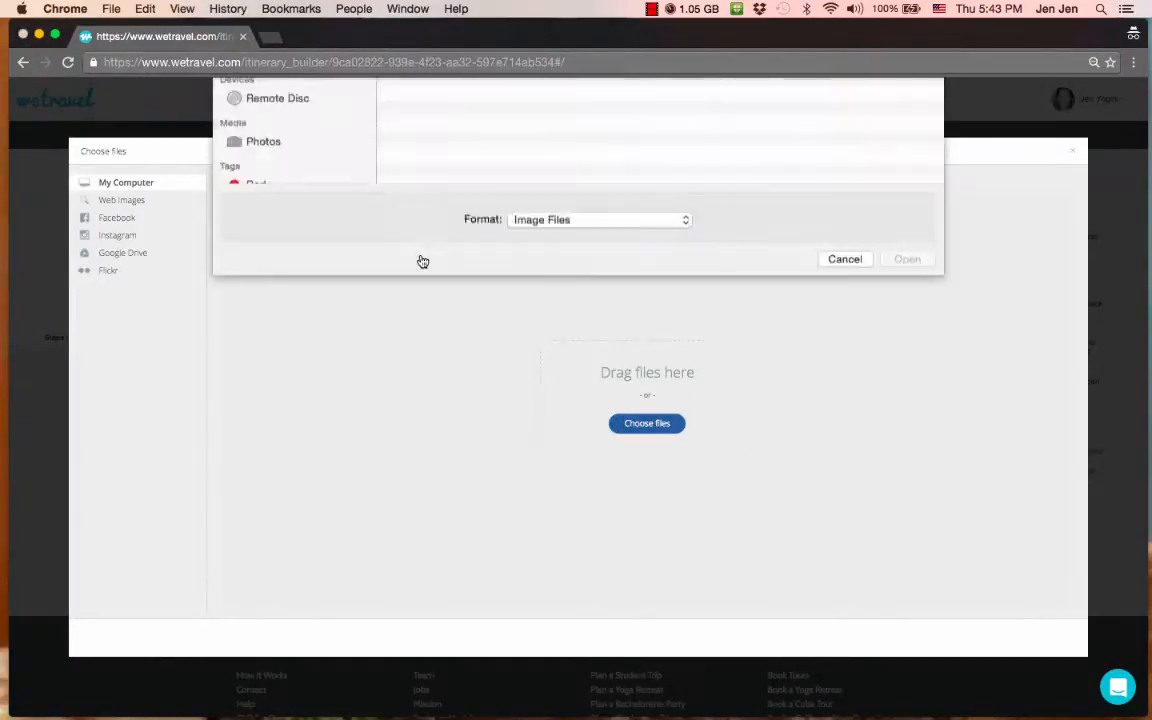
{"action": "left_click", "coordinate": [275, 247]}
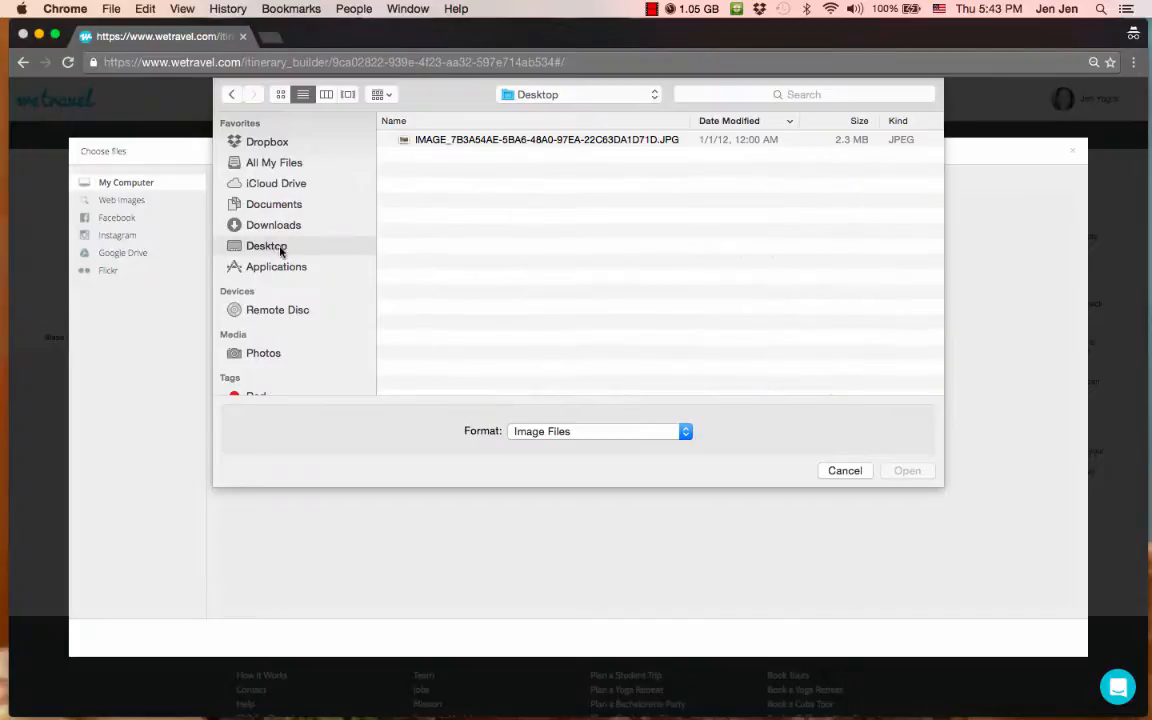
{"action": "left_click", "coordinate": [470, 142]}
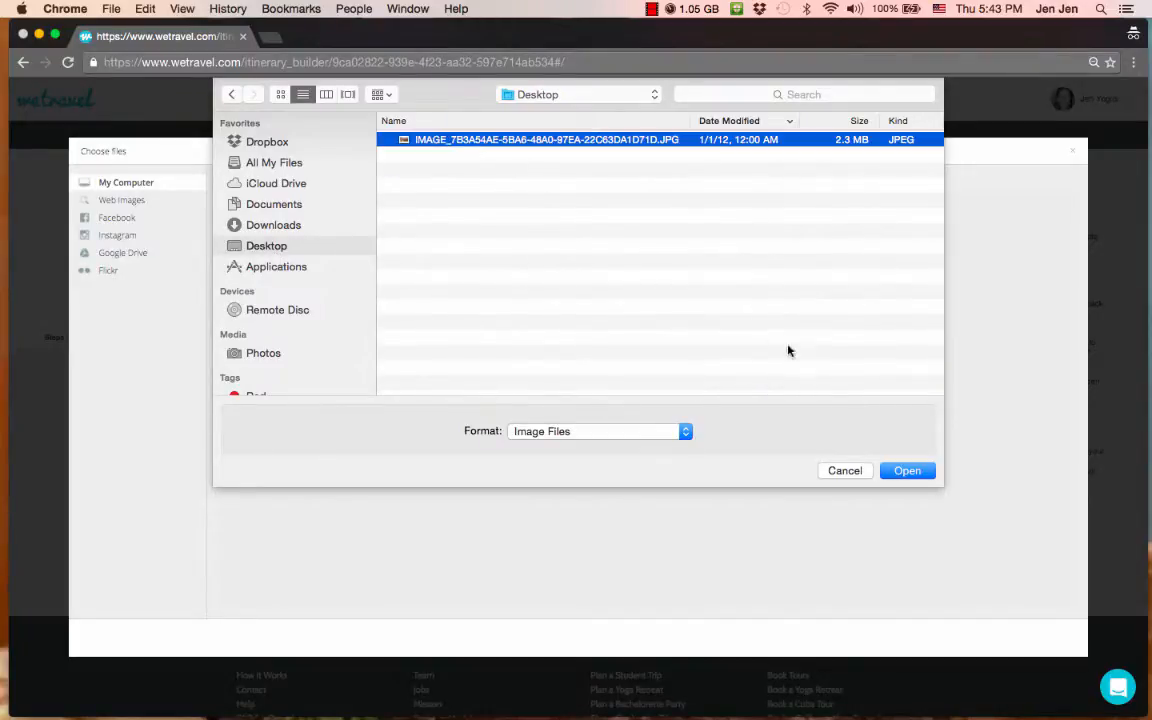
{"action": "left_click", "coordinate": [886, 472]}
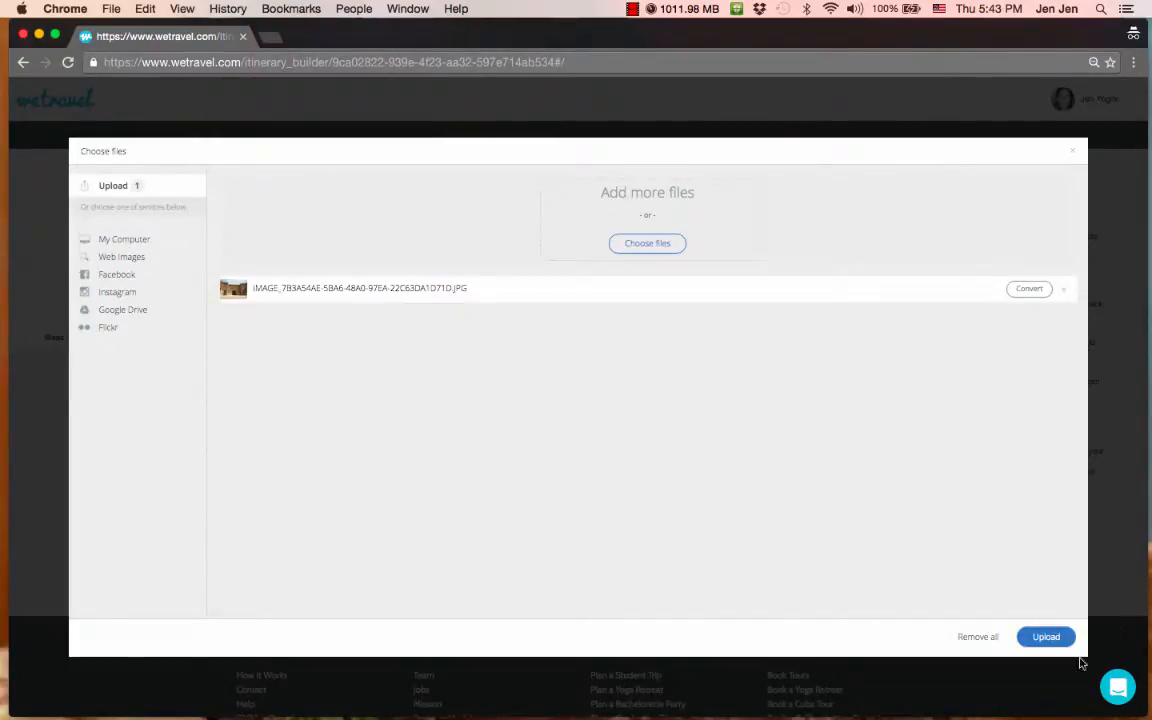
{"action": "left_click", "coordinate": [1043, 637]}
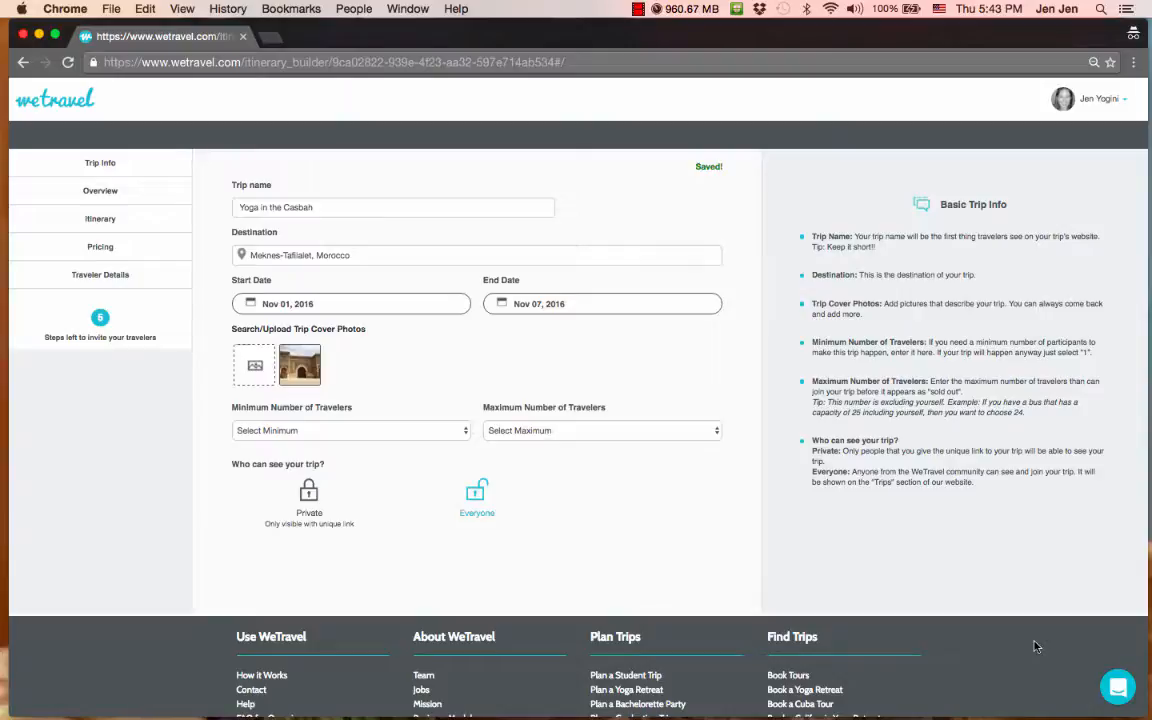
- Set the trip's minimum travelers to 7 and maximum to 15, keeping it visible to everyone
{"action": "mouse_move", "coordinate": [296, 376]}
{"action": "left_click", "coordinate": [268, 429]}
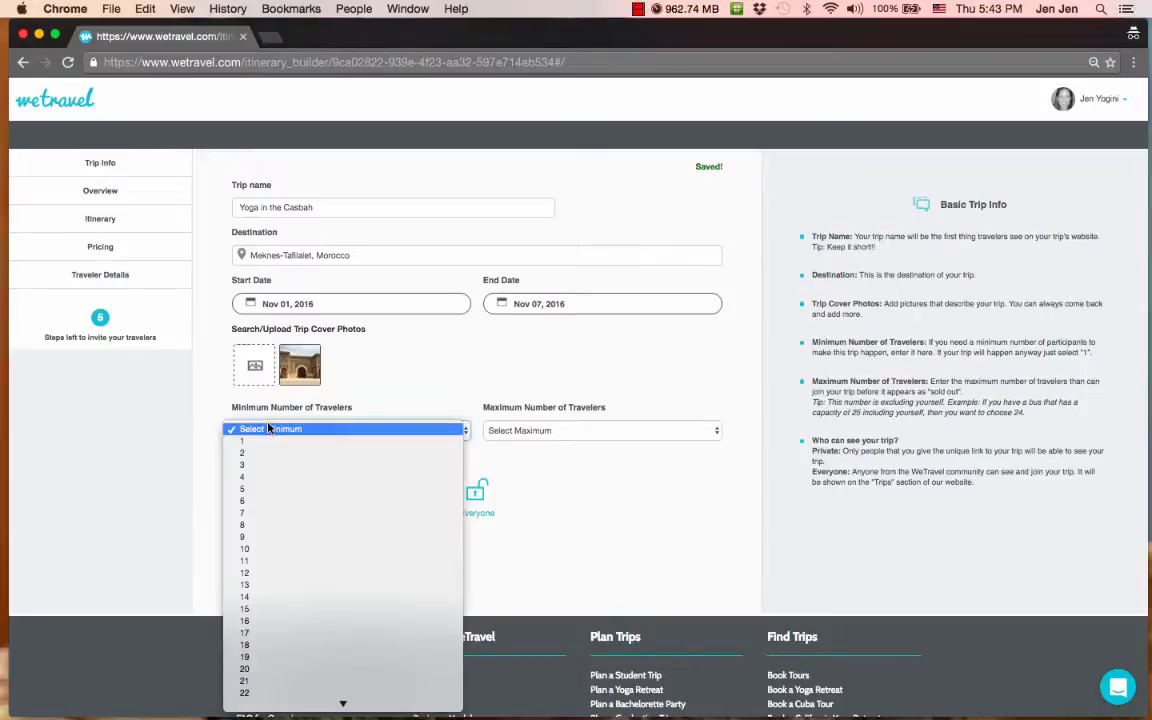
{"action": "left_click", "coordinate": [250, 512]}
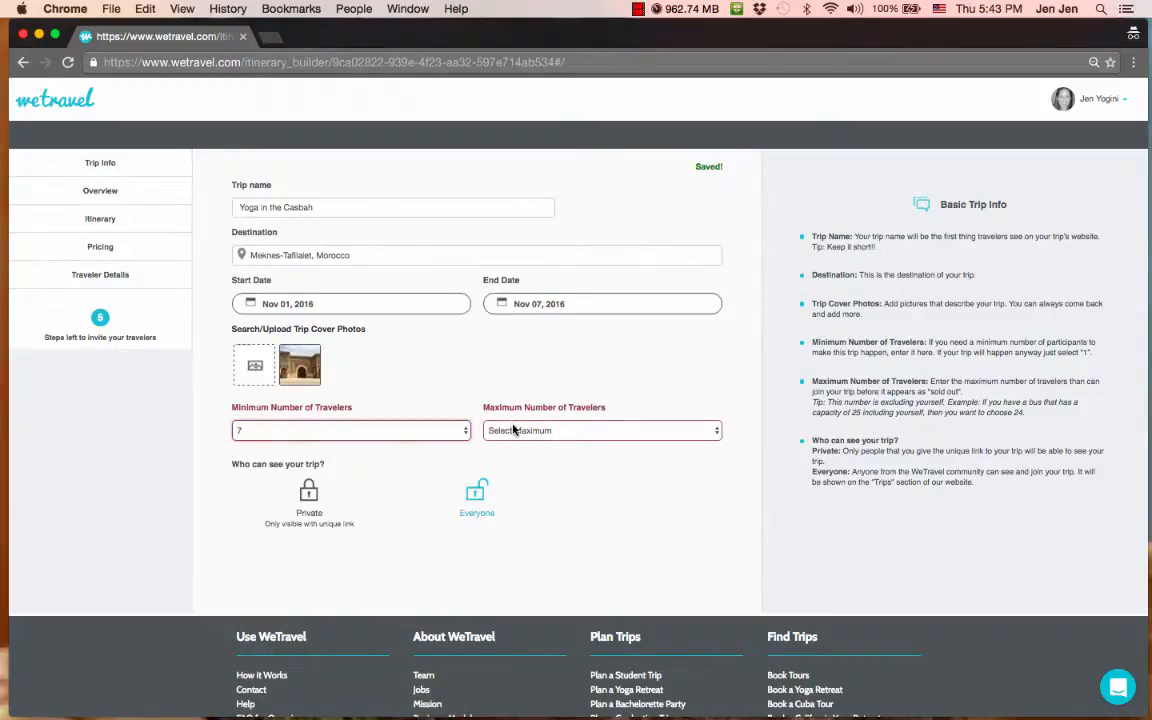
{"action": "left_click", "coordinate": [514, 430]}
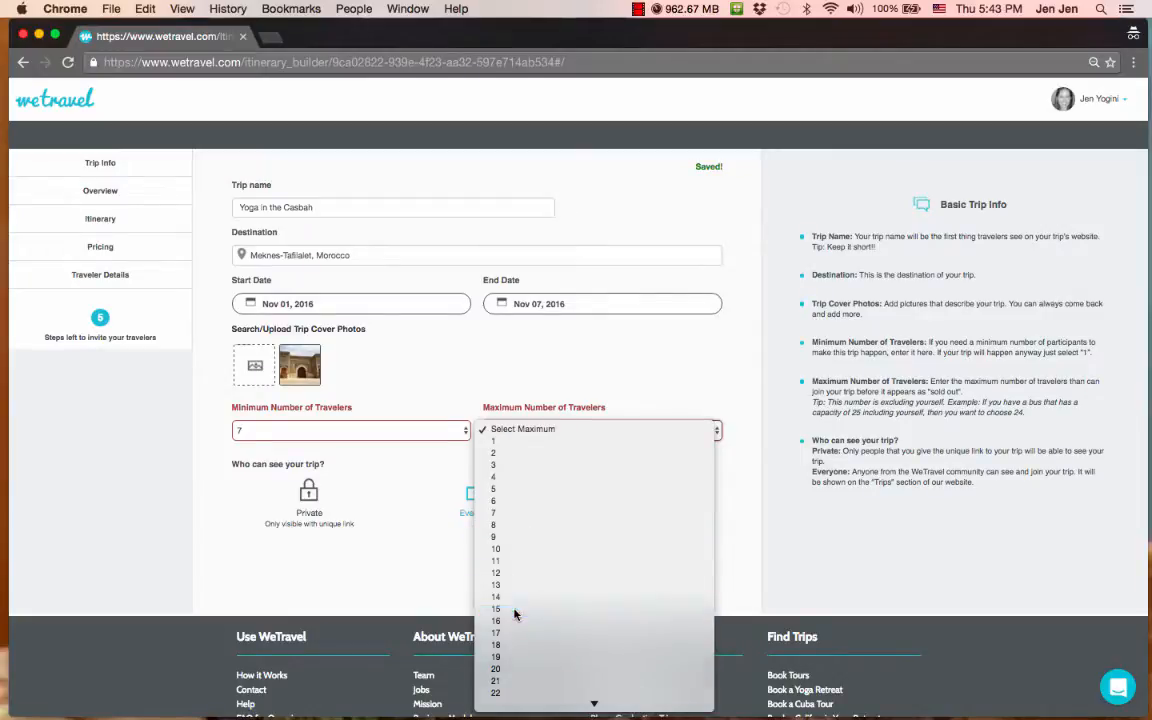
{"action": "left_click", "coordinate": [514, 610]}
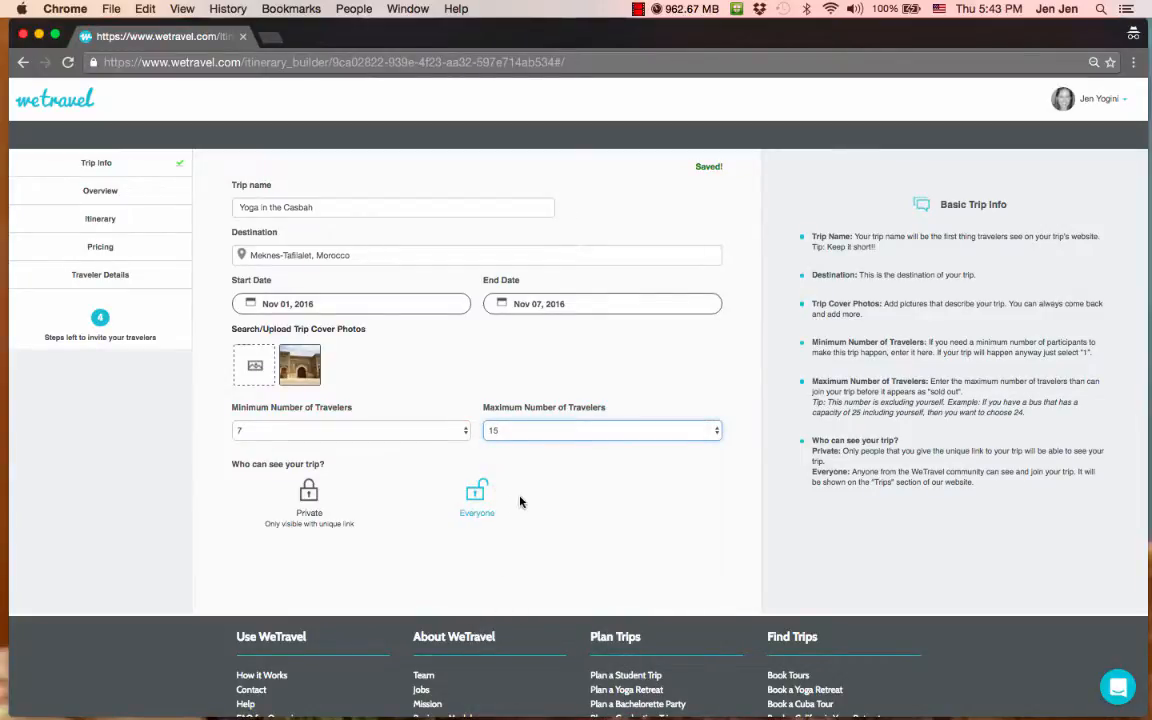
{"action": "left_click", "coordinate": [476, 495]}
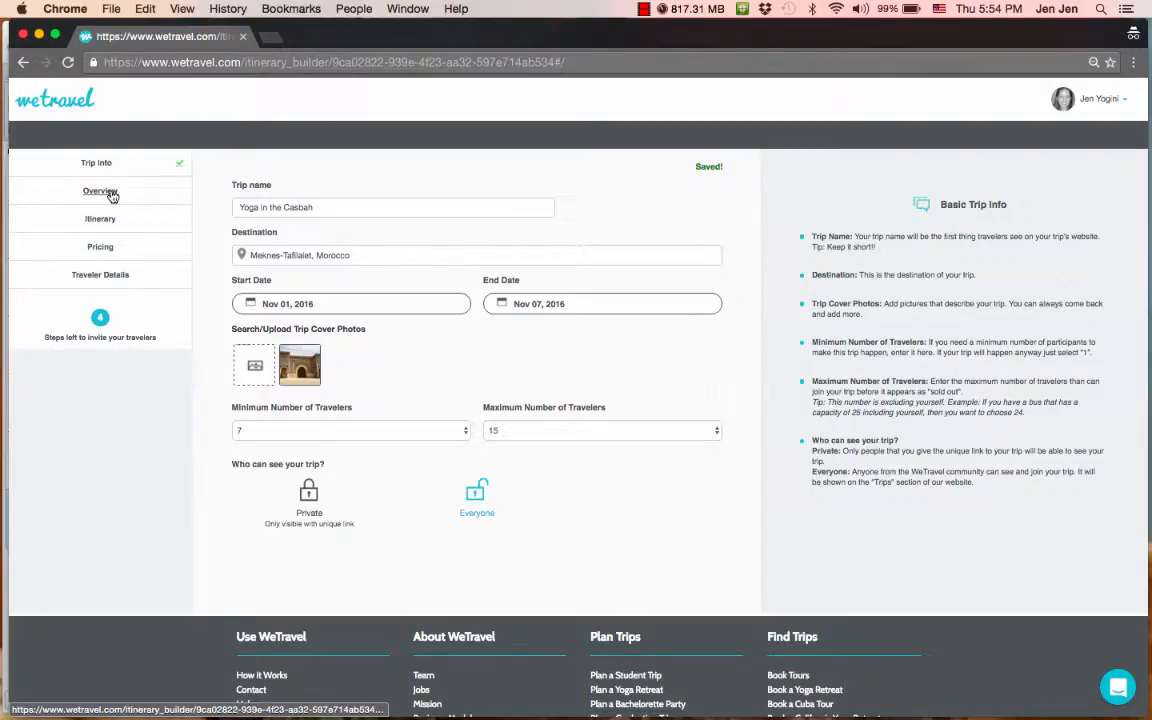
- Open the Overview section and scroll through its empty Trip Overview and inclusion editors
{"action": "left_click", "coordinate": [112, 194]}
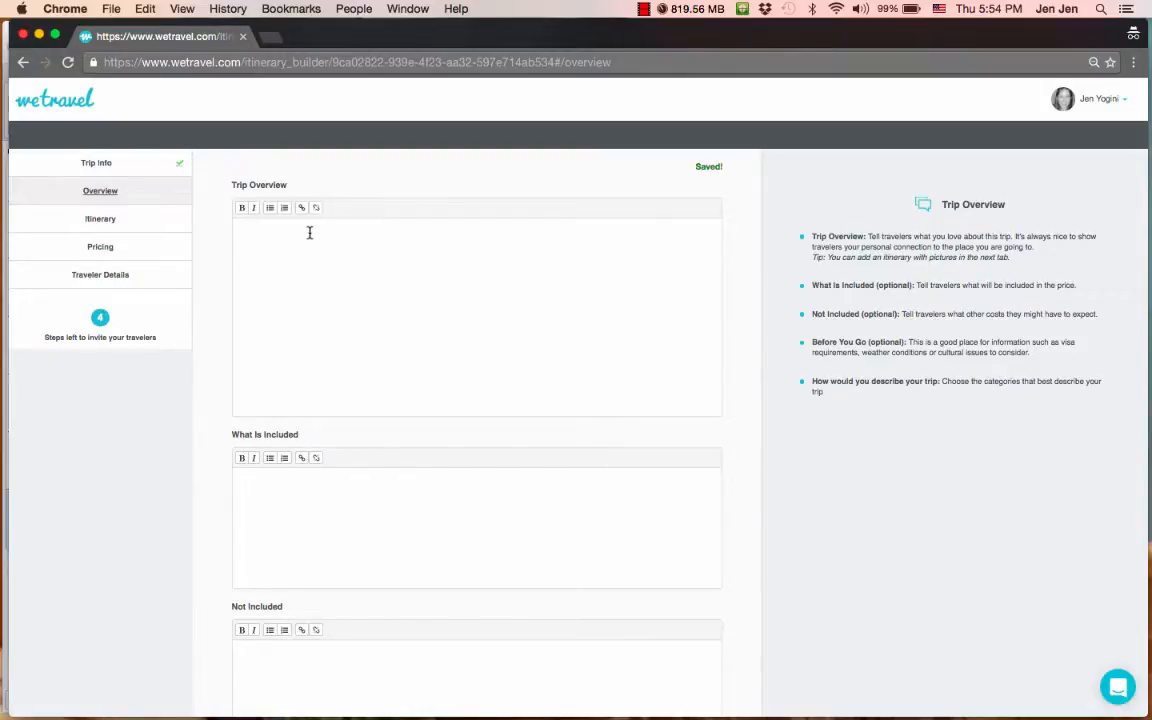
{"action": "scroll", "coordinate": [309, 232], "scroll_direction": "down", "scroll_amount": 1}
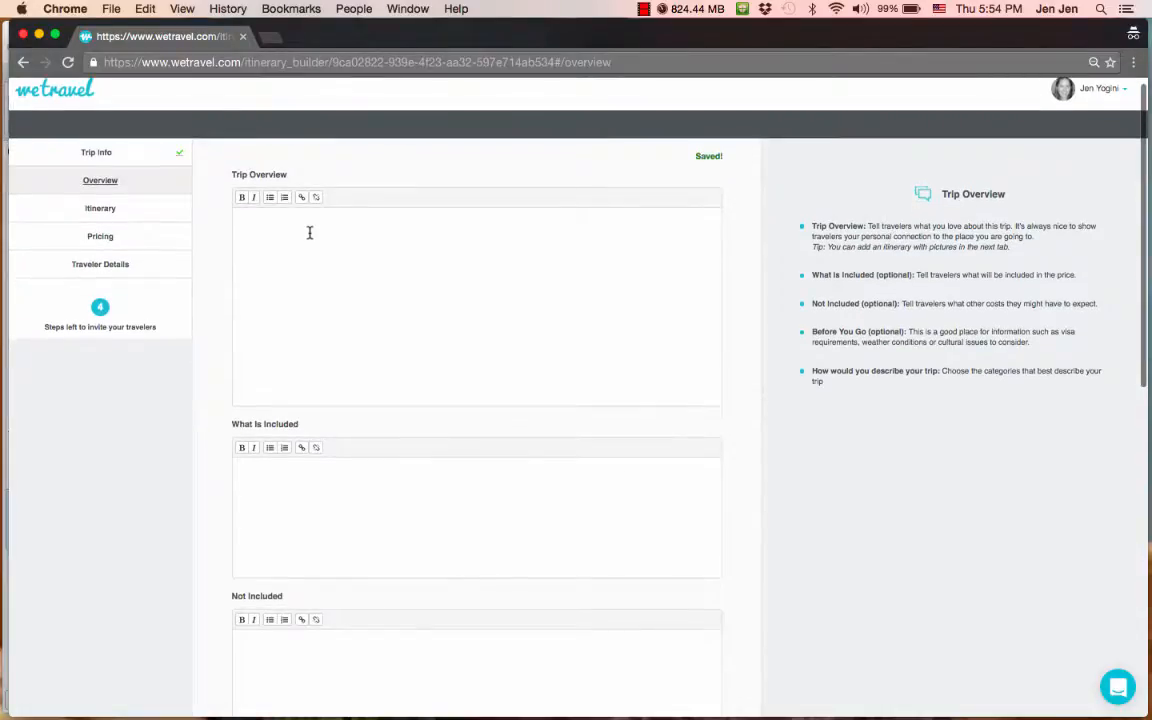
{"action": "scroll", "coordinate": [309, 232], "scroll_direction": "down", "scroll_amount": 1}
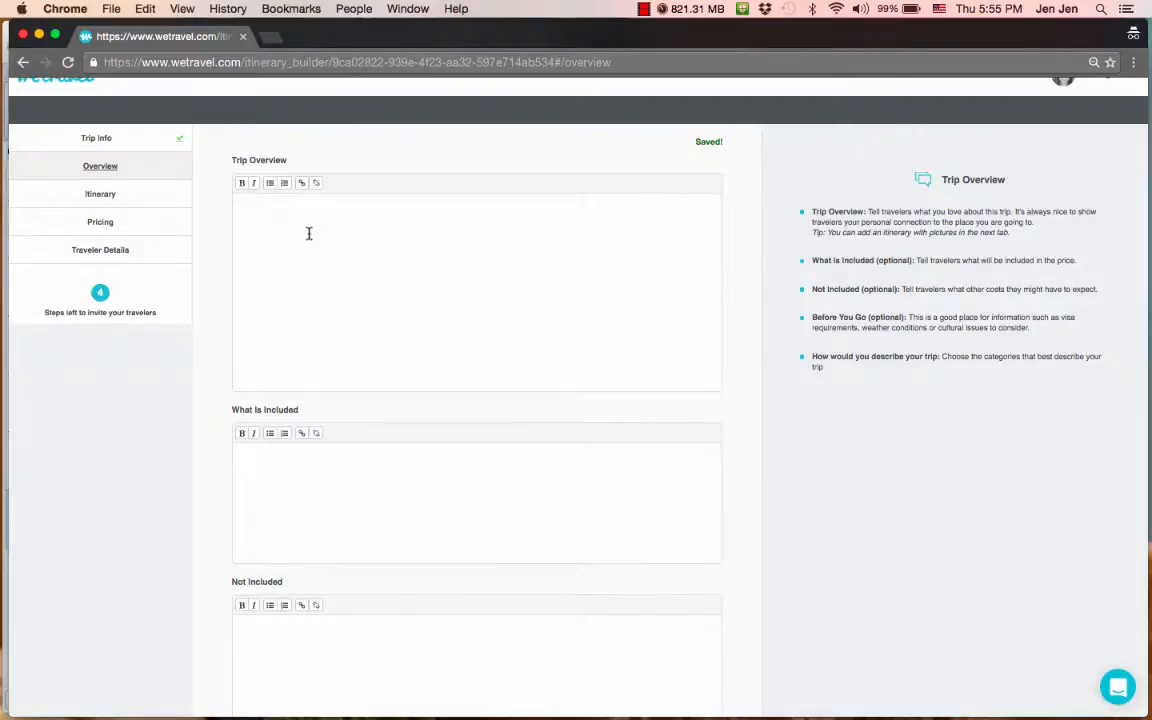
{"action": "scroll", "coordinate": [309, 232], "scroll_direction": "down", "scroll_amount": 5}
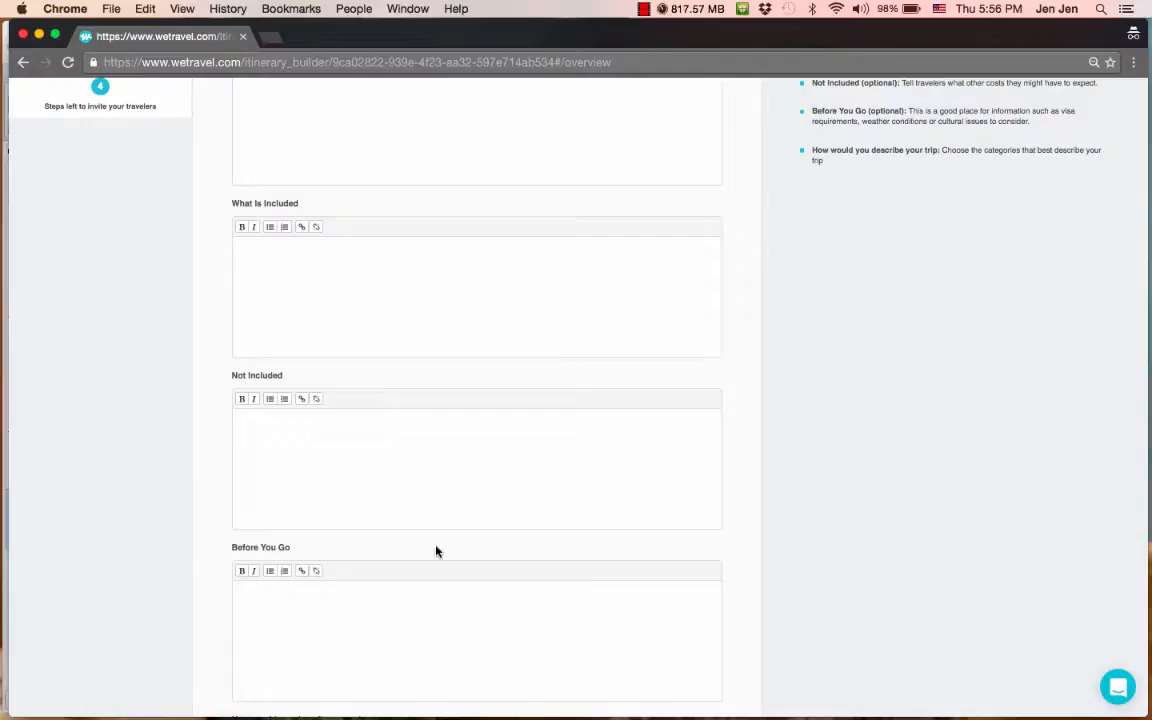
- Tag the trip as Spiritual, Active, Food and Wine, and Culture
{"action": "scroll", "coordinate": [436, 551], "scroll_direction": "down", "scroll_amount": 5}
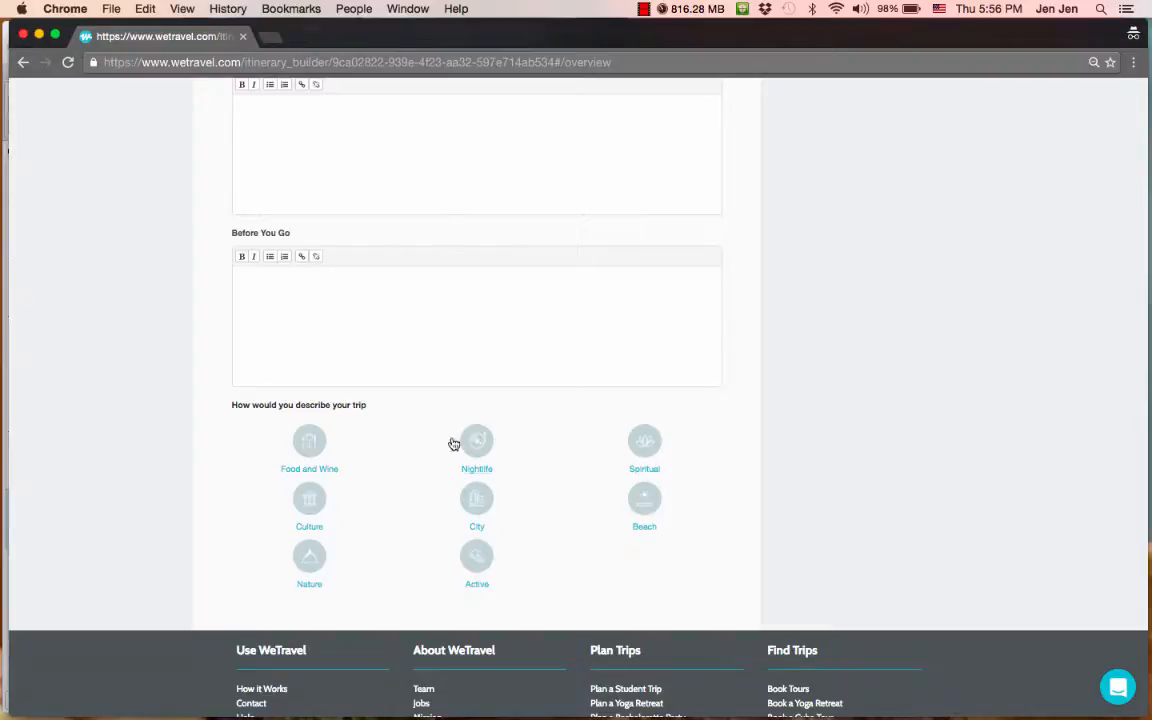
{"action": "left_click", "coordinate": [644, 443]}
{"action": "left_click", "coordinate": [484, 555]}
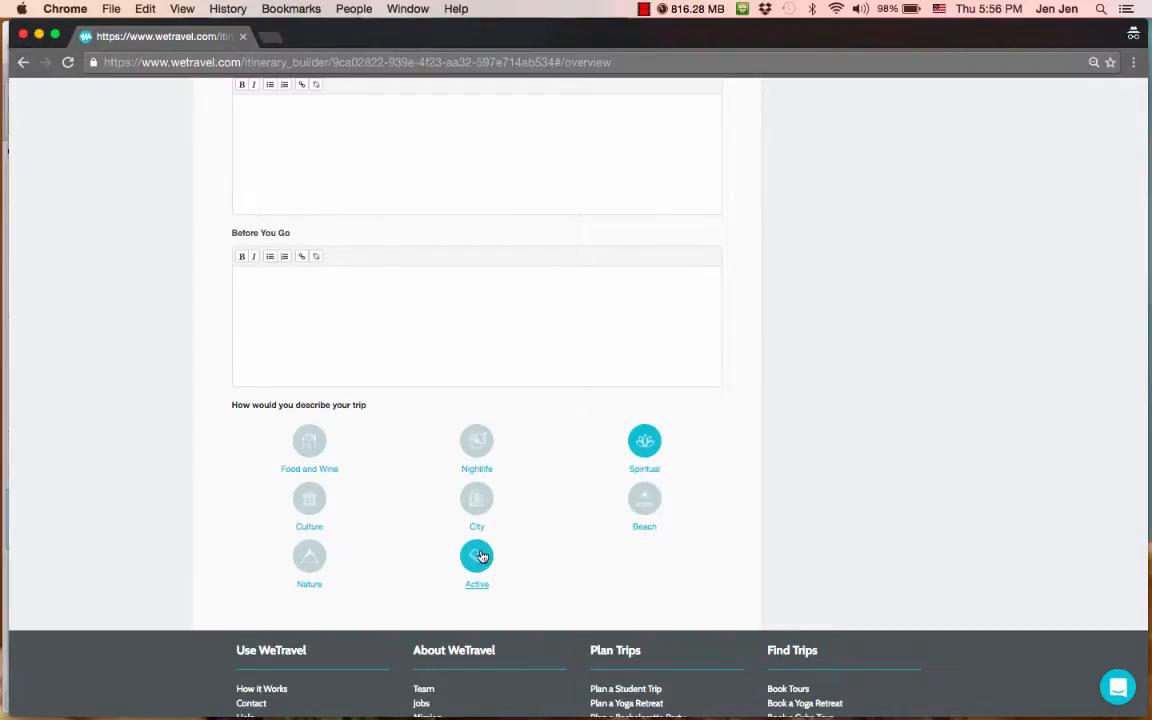
{"action": "left_click", "coordinate": [320, 445]}
{"action": "left_click", "coordinate": [318, 498]}
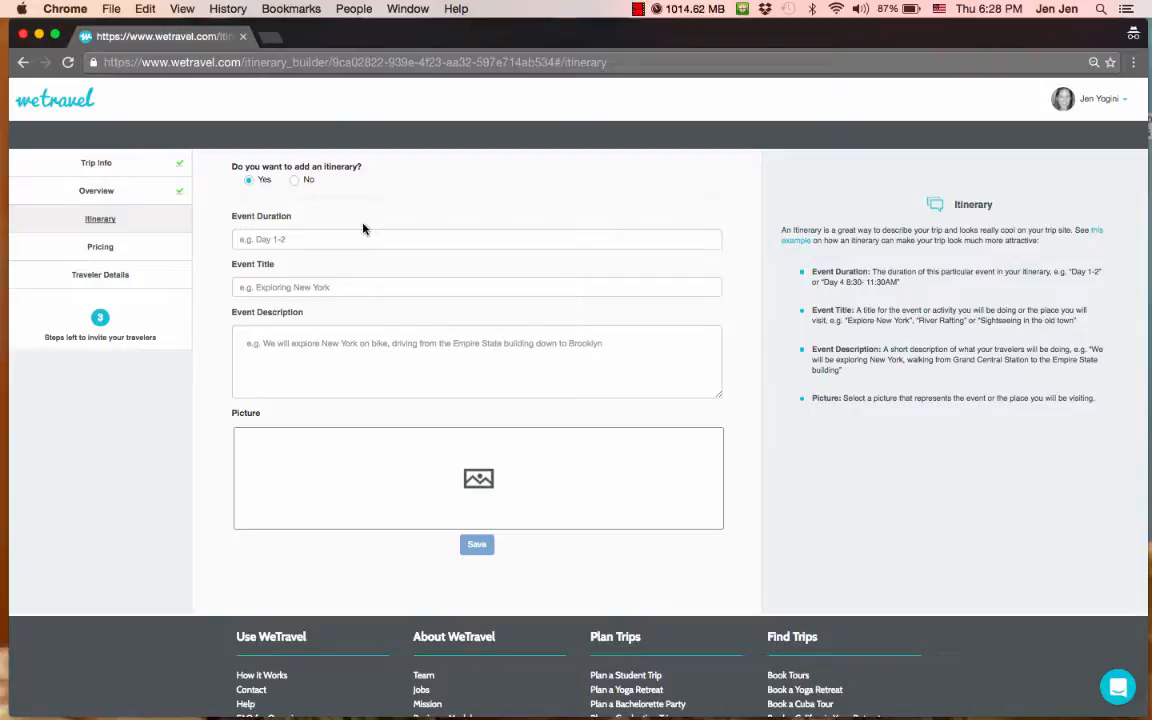
- Enter the first event as 'Day 1' titled 'Arrival, registration, and welcome dinner'
{"action": "left_click", "coordinate": [255, 237]}
{"action": "type", "text": "Day 1"}
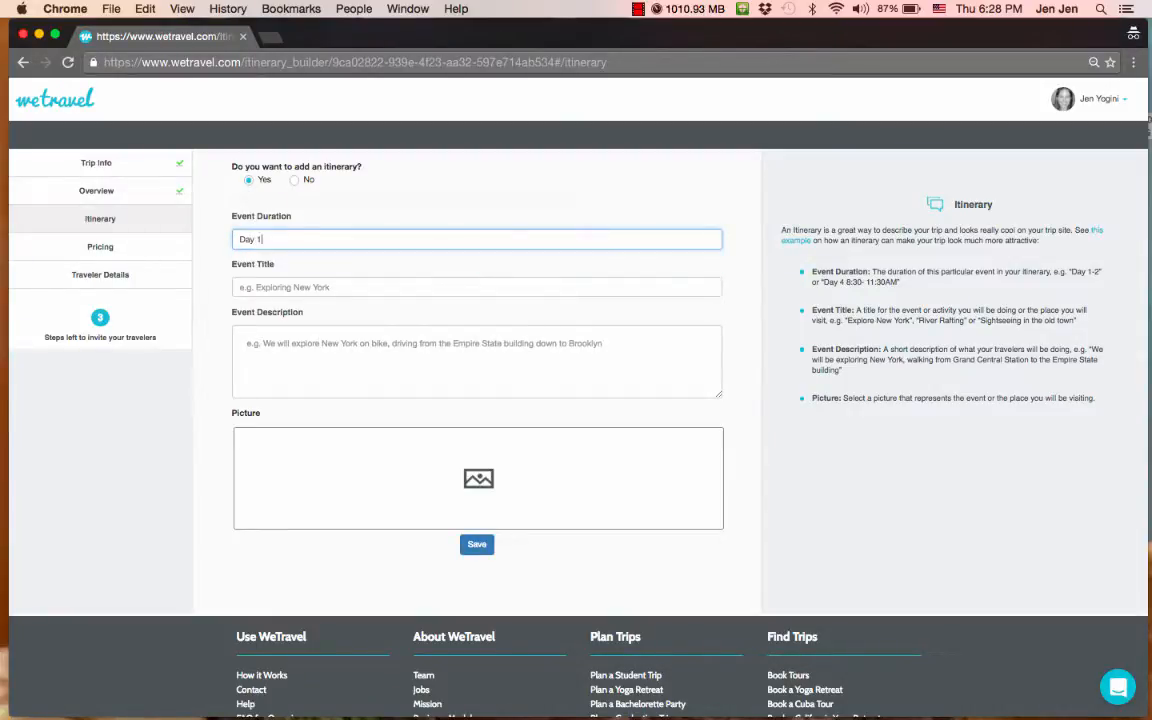
{"action": "key", "text": "Tab"}
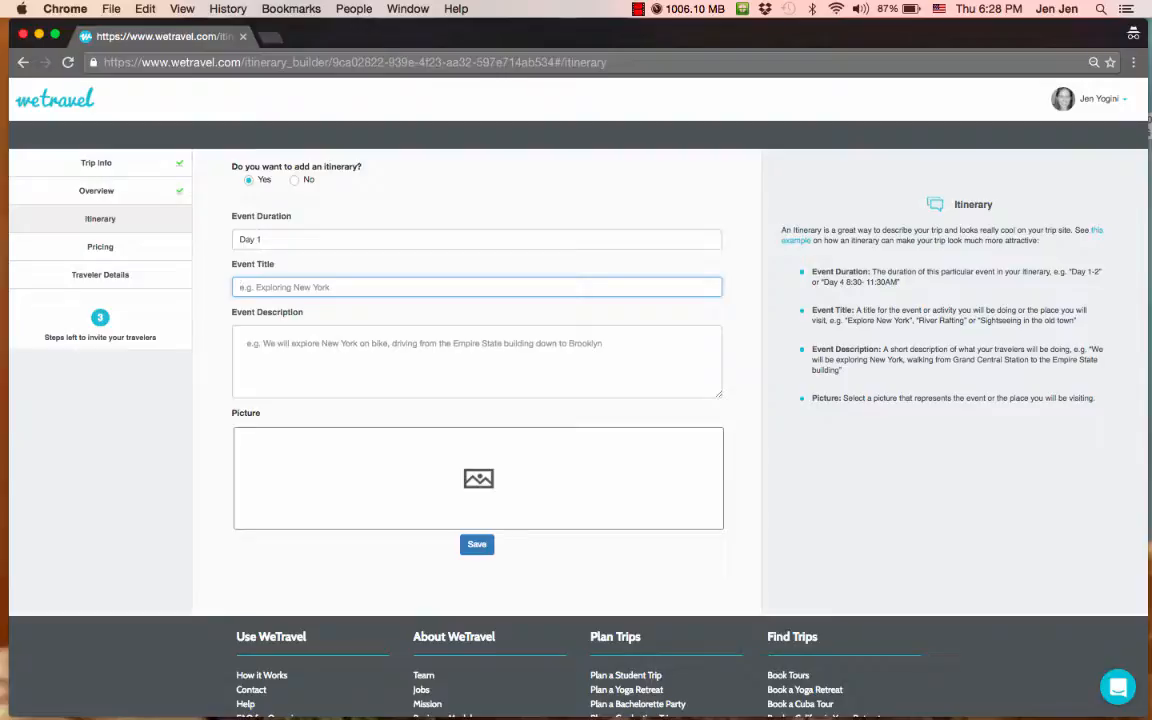
{"action": "type", "text": "Arrival, registration, and welcome dinner"}
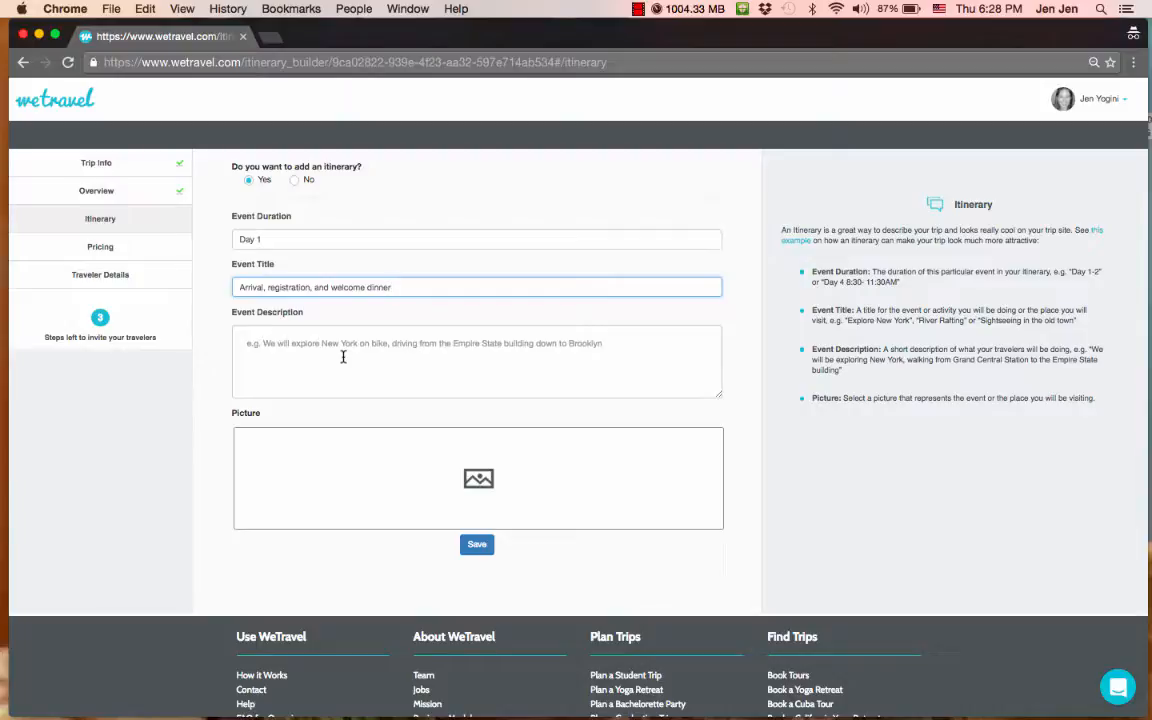
- Attach the olive-grove JPG from the Desktop to the Day 1 event and save it
{"action": "left_click", "coordinate": [492, 491]}
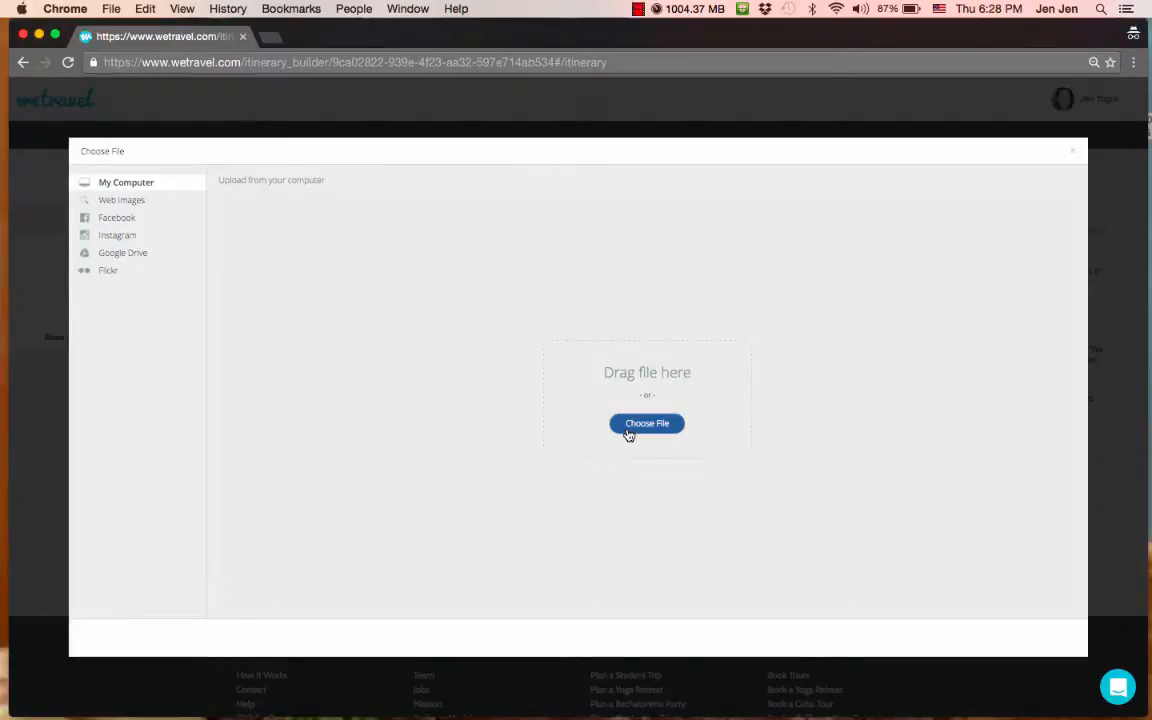
{"action": "left_click", "coordinate": [624, 429]}
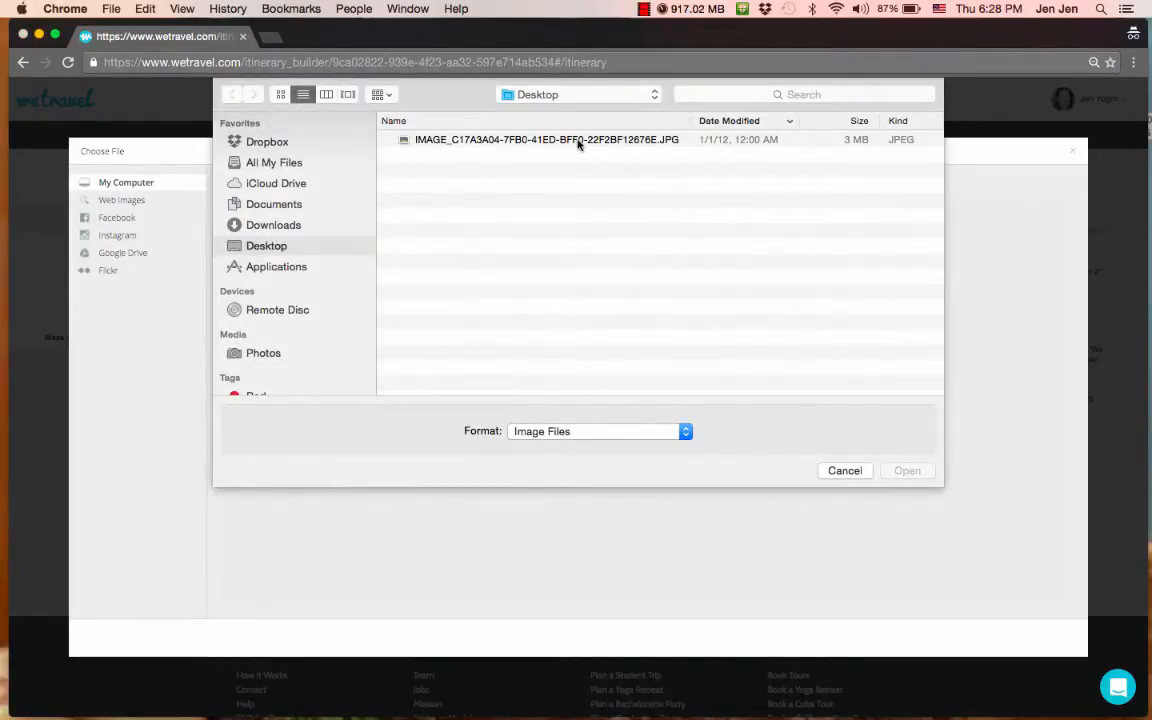
{"action": "left_click", "coordinate": [580, 142]}
{"action": "left_click", "coordinate": [906, 471]}
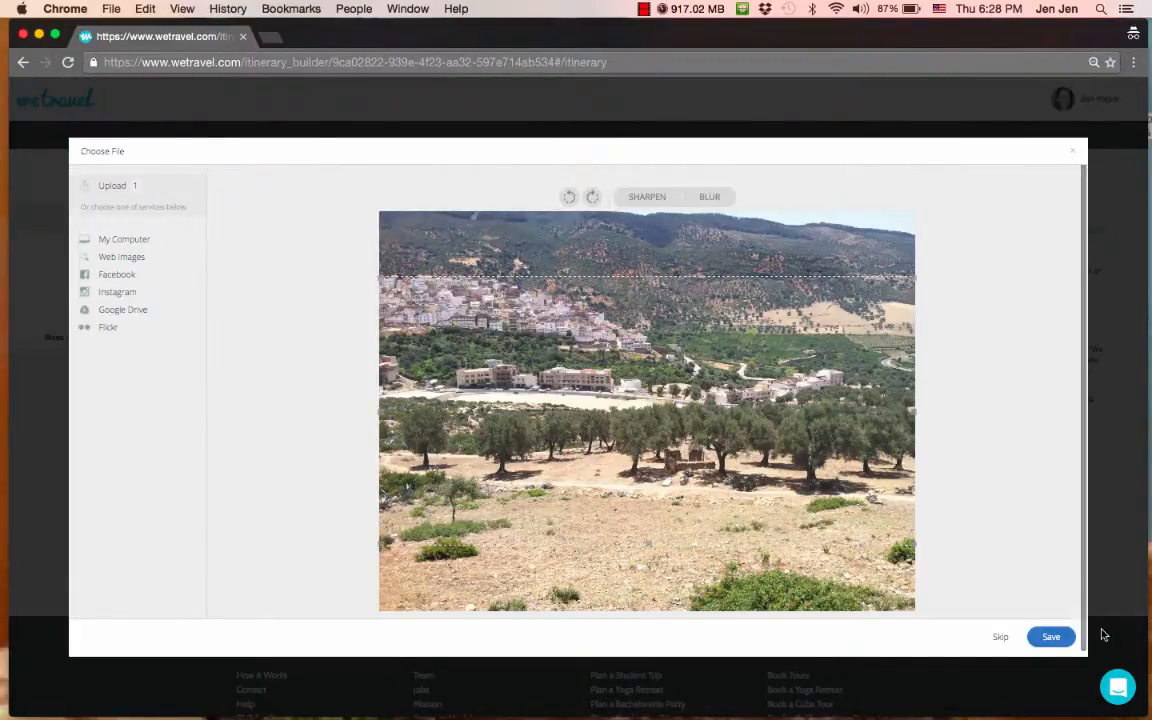
{"action": "left_click", "coordinate": [1051, 637]}
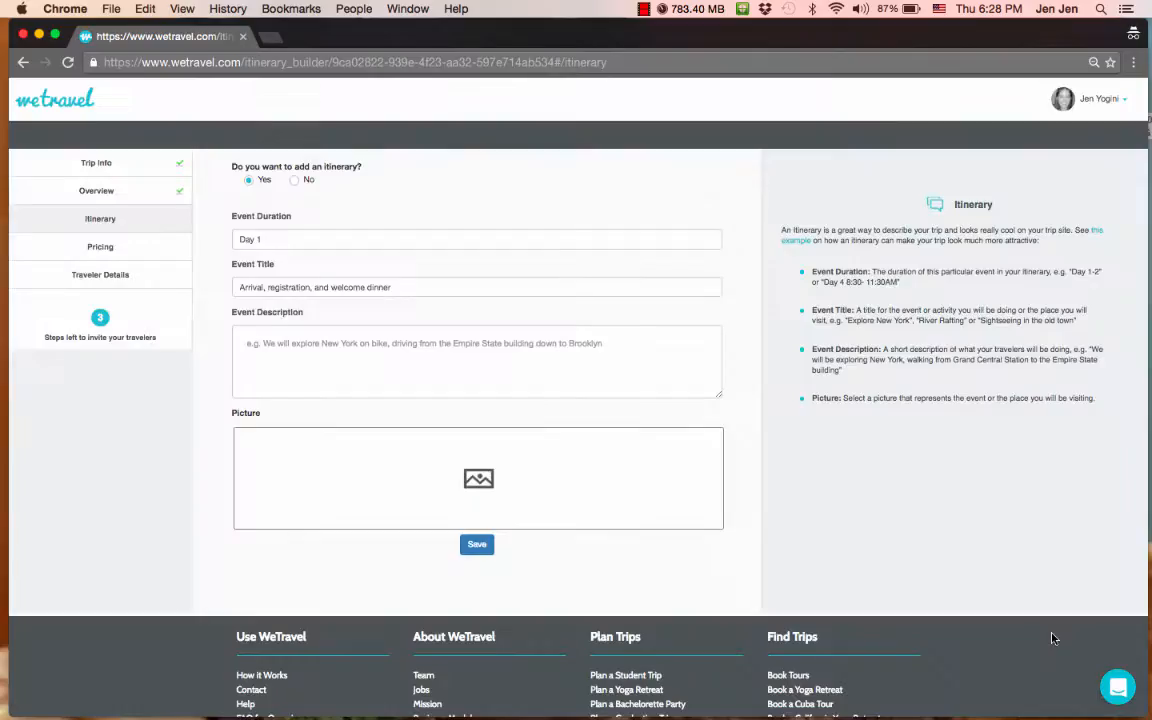
{"action": "left_click", "coordinate": [476, 546]}
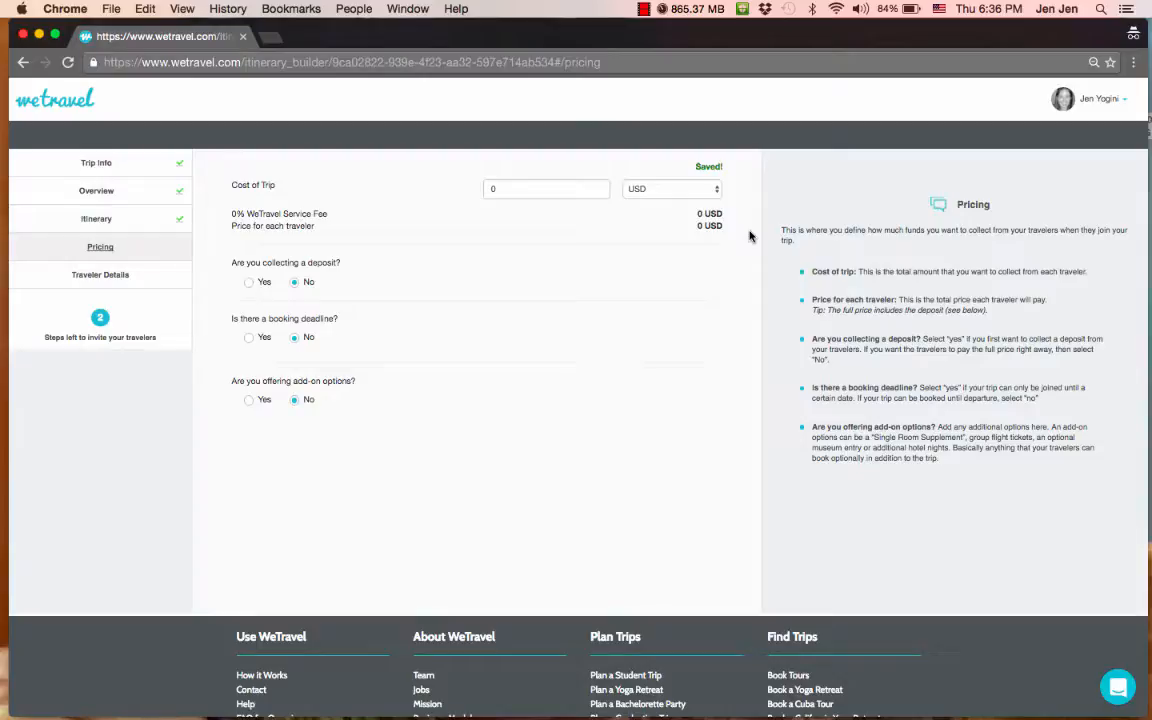
- Set Cost of Trip to 1750 USD and collect a deposit of 500
{"action": "left_click", "coordinate": [530, 188]}
{"action": "type", "text": "1750"}
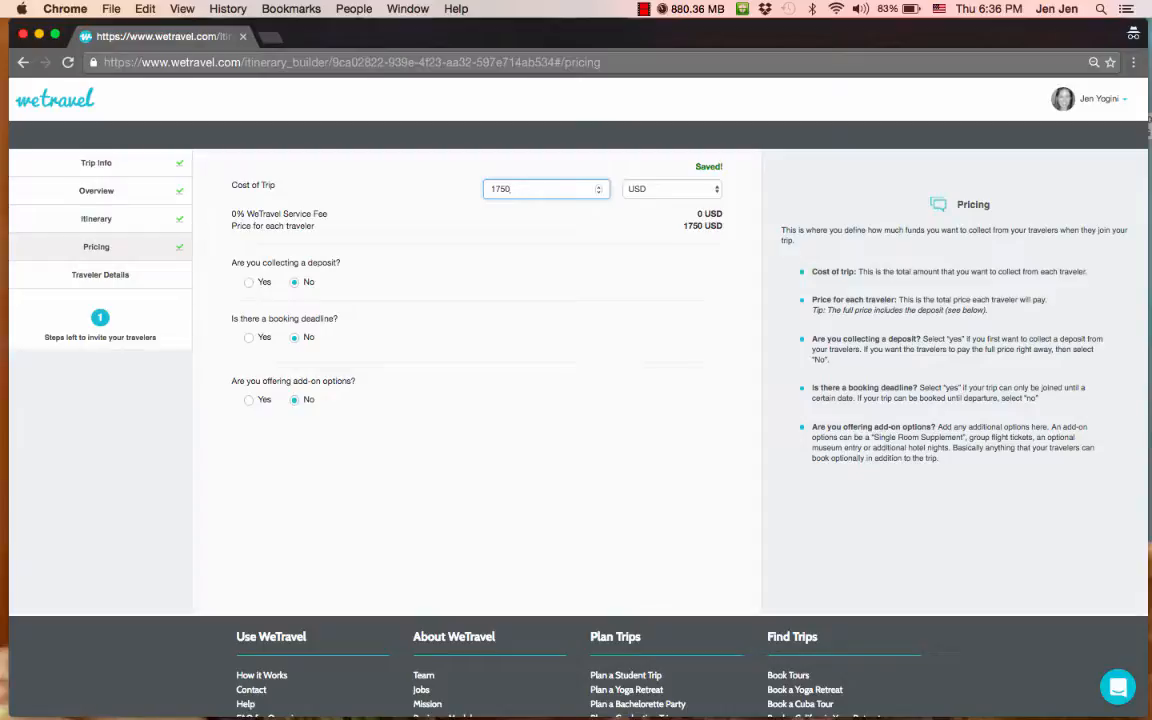
{"action": "left_click", "coordinate": [249, 282]}
{"action": "left_click", "coordinate": [518, 296]}
{"action": "key", "text": "BackSpace"}
{"action": "type", "text": "5"}
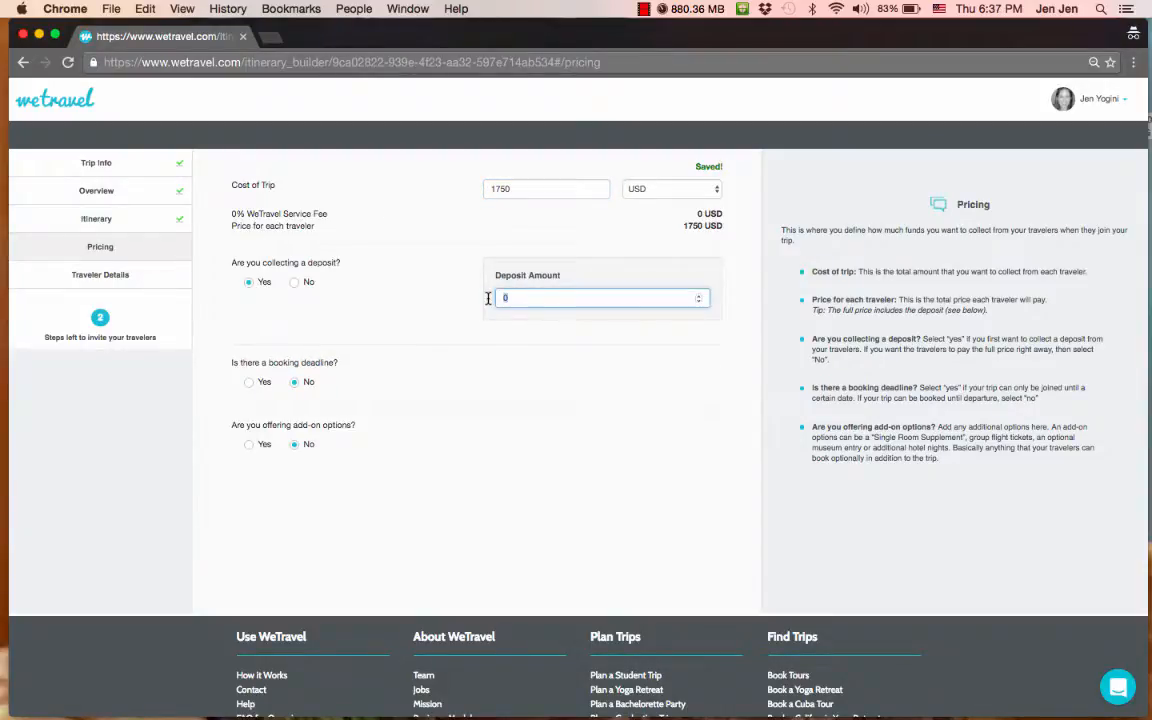
{"action": "type", "text": "00"}
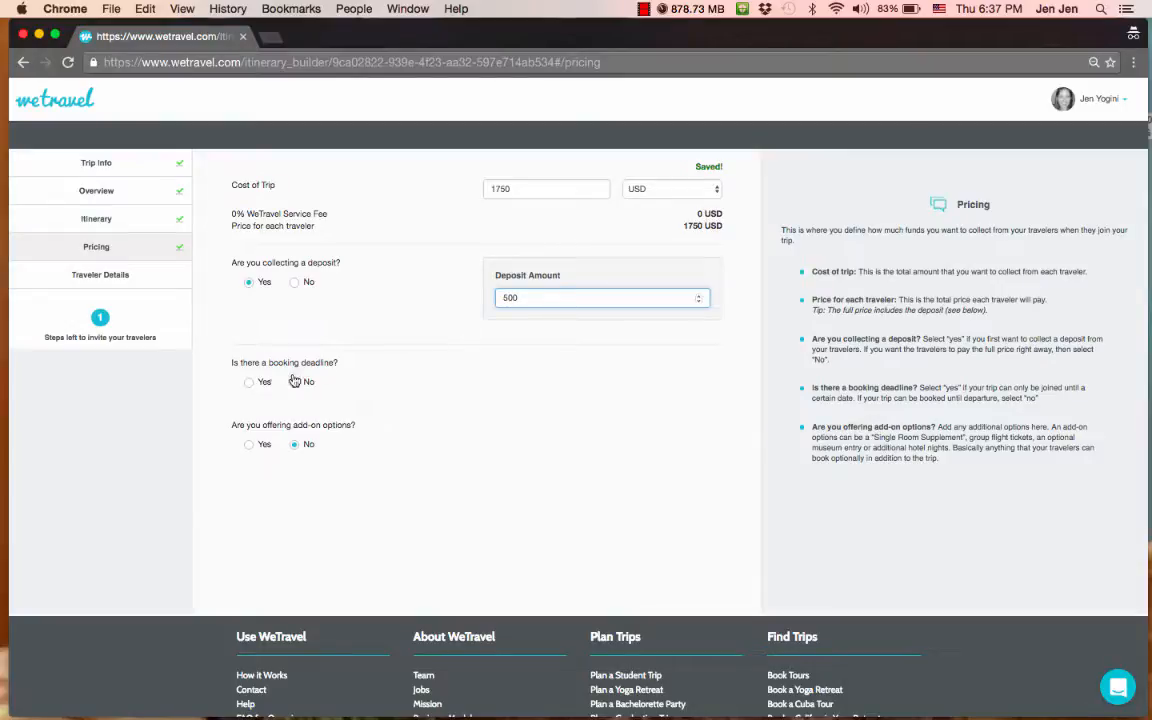
- Require booking by Sep 15, 2016 and switch add-on options to Yes
{"action": "left_click", "coordinate": [256, 386]}
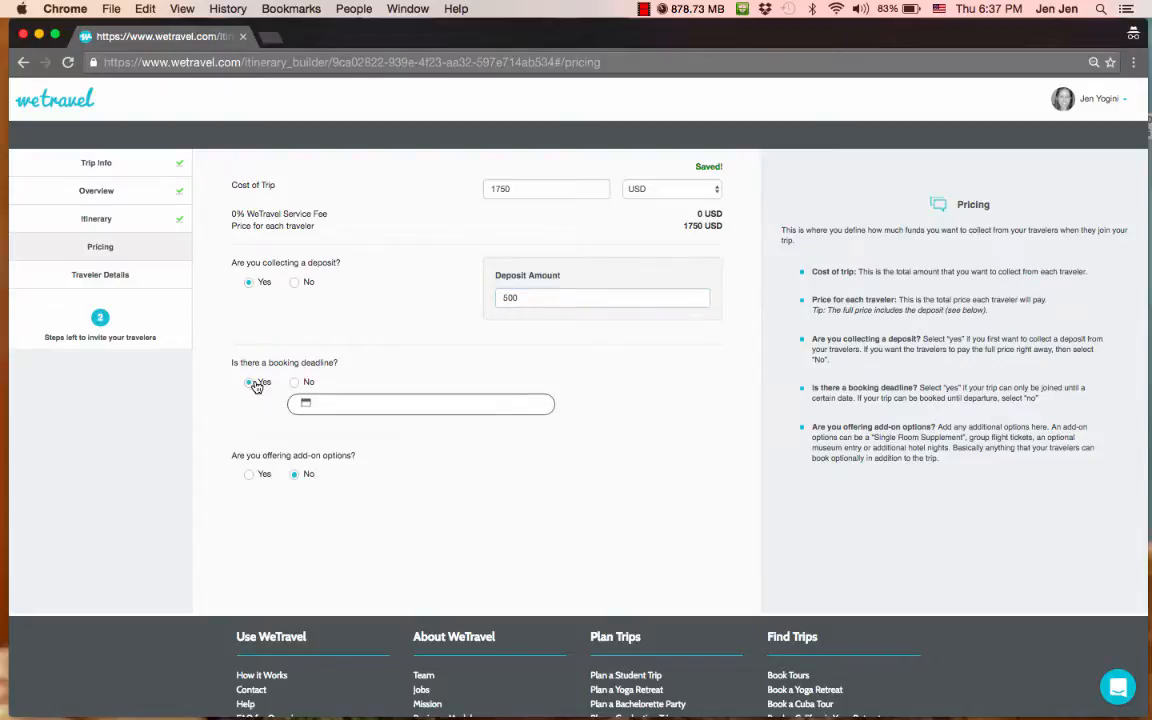
{"action": "left_click", "coordinate": [320, 403]}
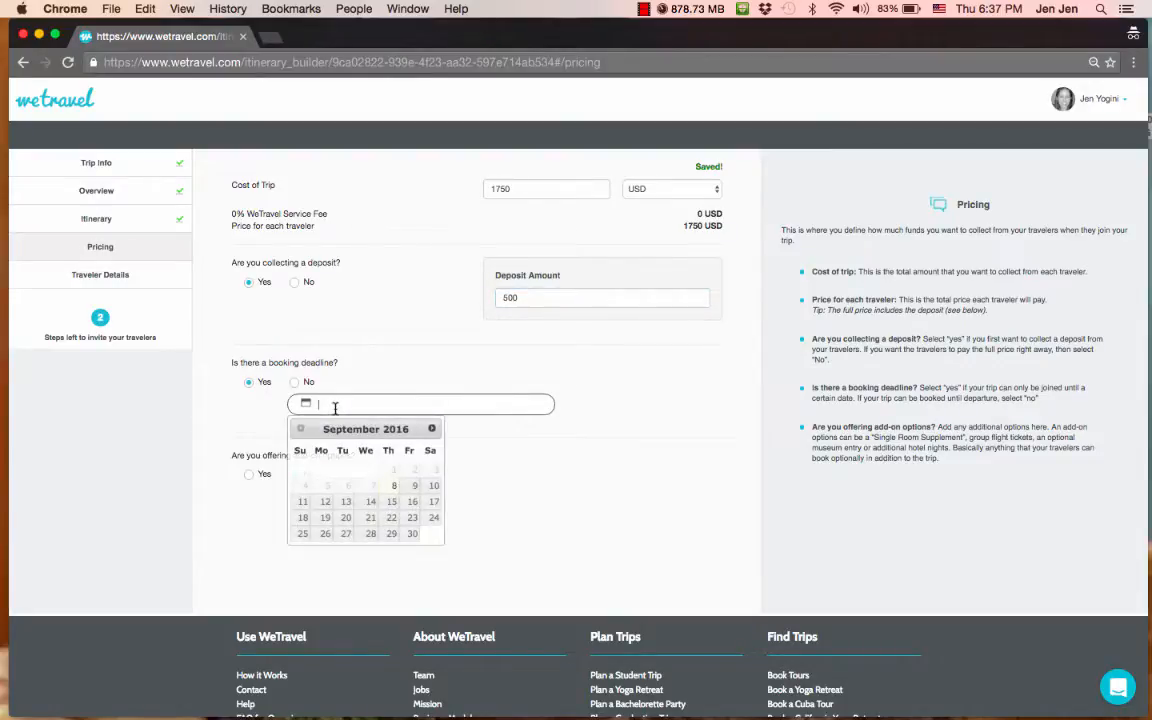
{"action": "left_click", "coordinate": [392, 502]}
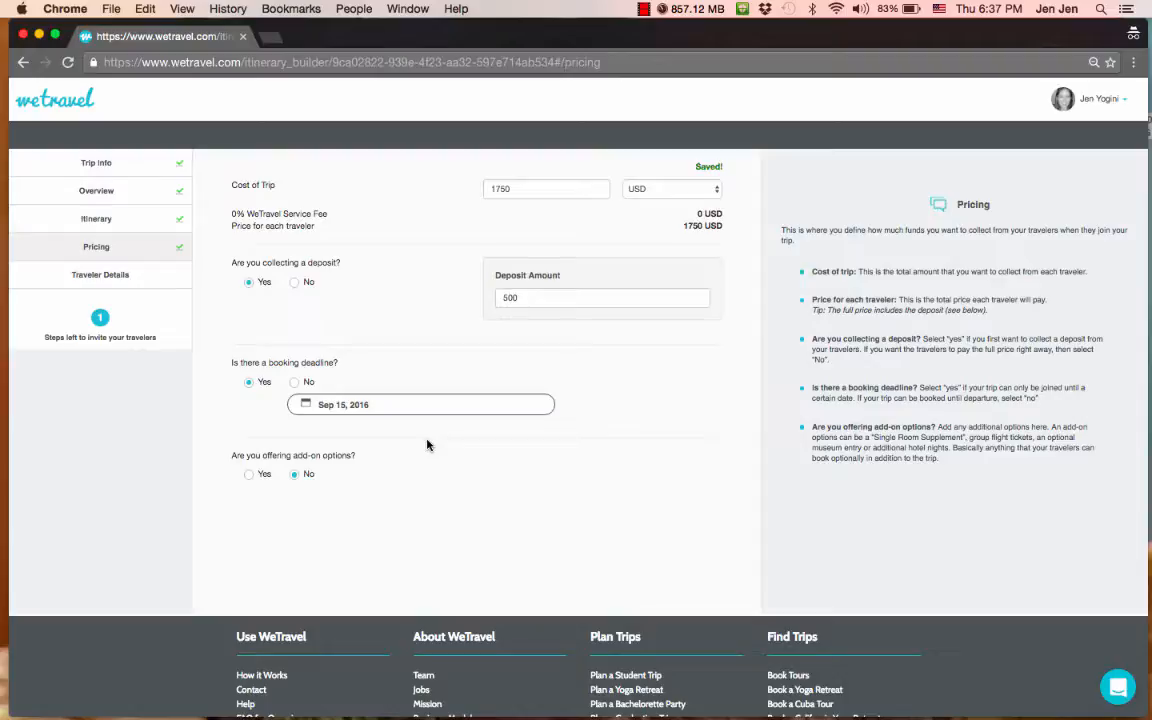
{"action": "left_click", "coordinate": [250, 476]}
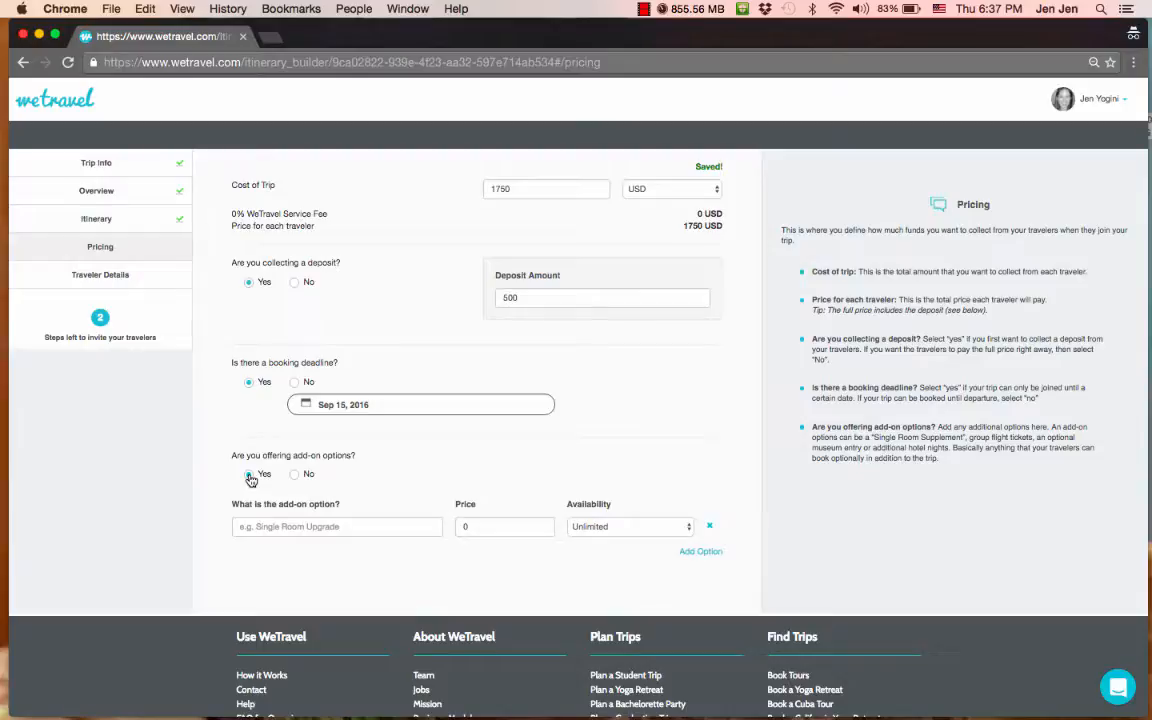
- Add a 500 add-on 'Upgrade from a double room ($1750) to a single room ($2250)'
{"action": "left_click", "coordinate": [258, 522]}
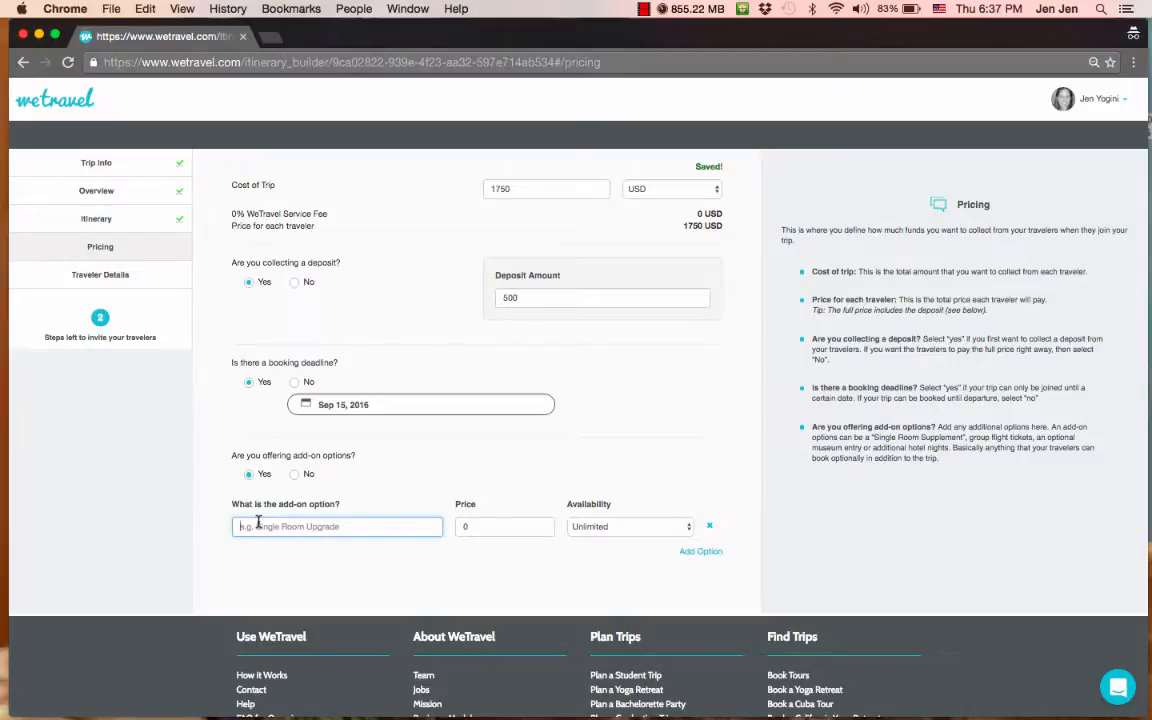
{"action": "type", "text": "U"}
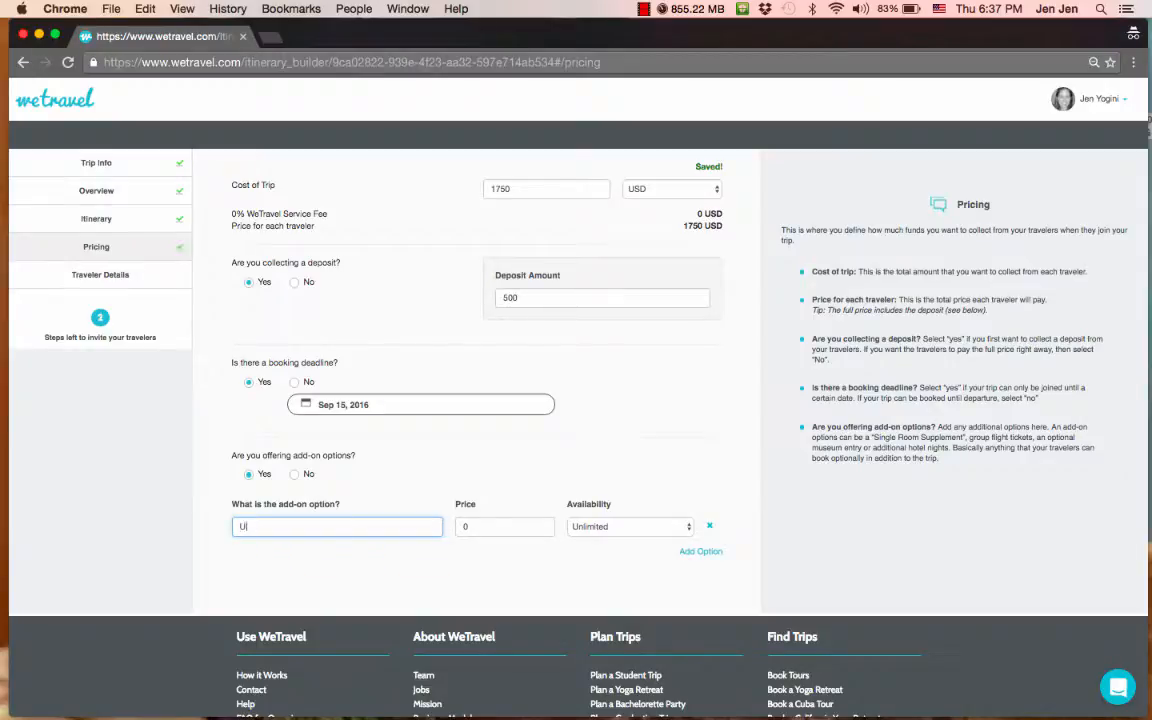
{"action": "type", "text": "pgrade from a double froom"}
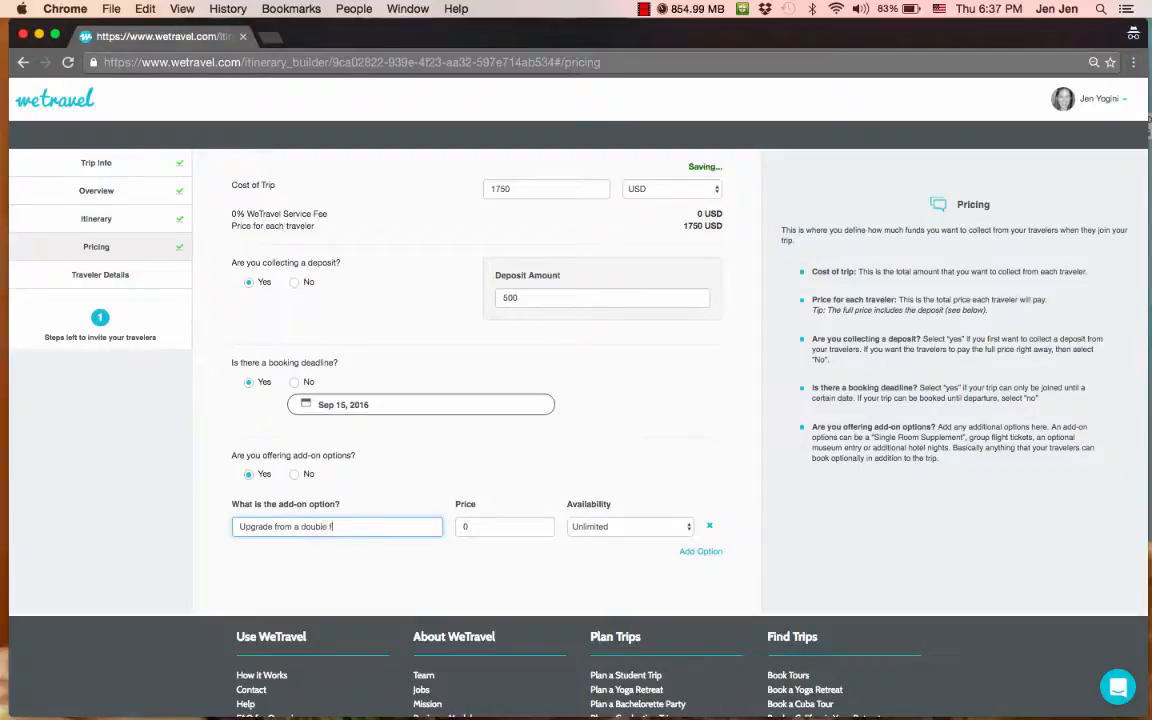
{"action": "key", "text": "BackSpace"}
{"action": "key", "text": "BackSpace"}
{"action": "key", "text": "BackSpace"}
{"action": "key", "text": "BackSpace"}
{"action": "key", "text": "BackSpace"}
{"action": "type", "text": "room ($1750) to a single room ("}
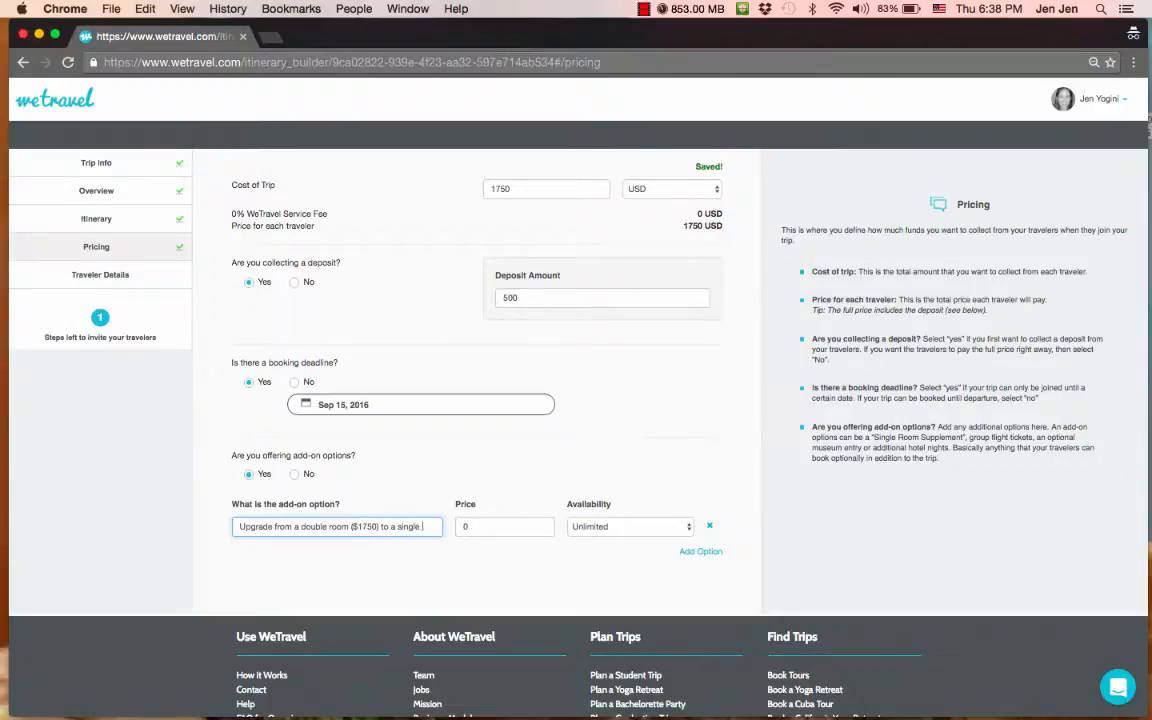
{"action": "type", "text": "$2"}
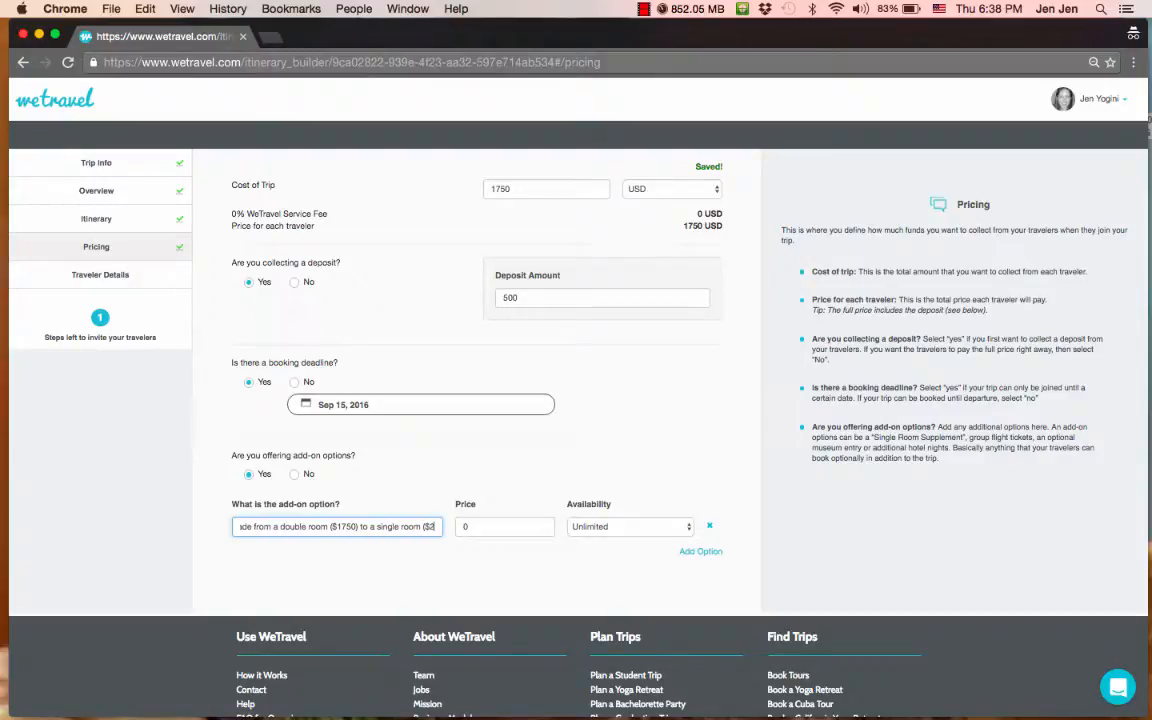
{"action": "type", "text": "250"}
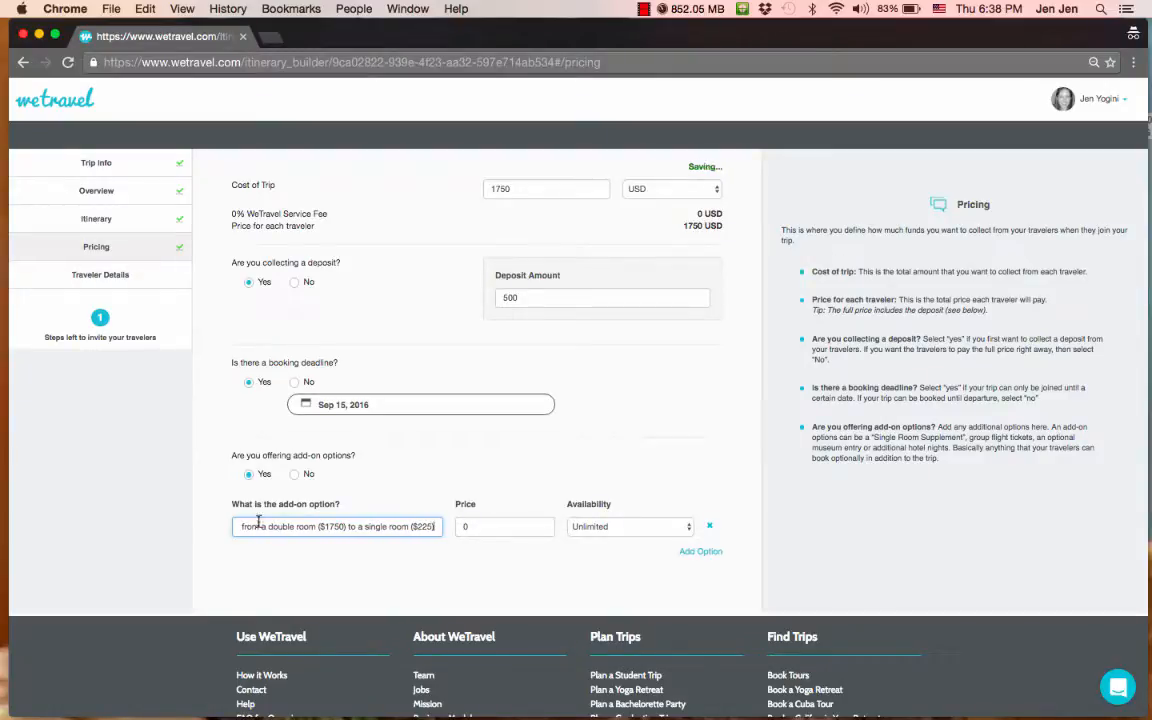
{"action": "left_click", "coordinate": [458, 527]}
{"action": "type", "text": "500"}
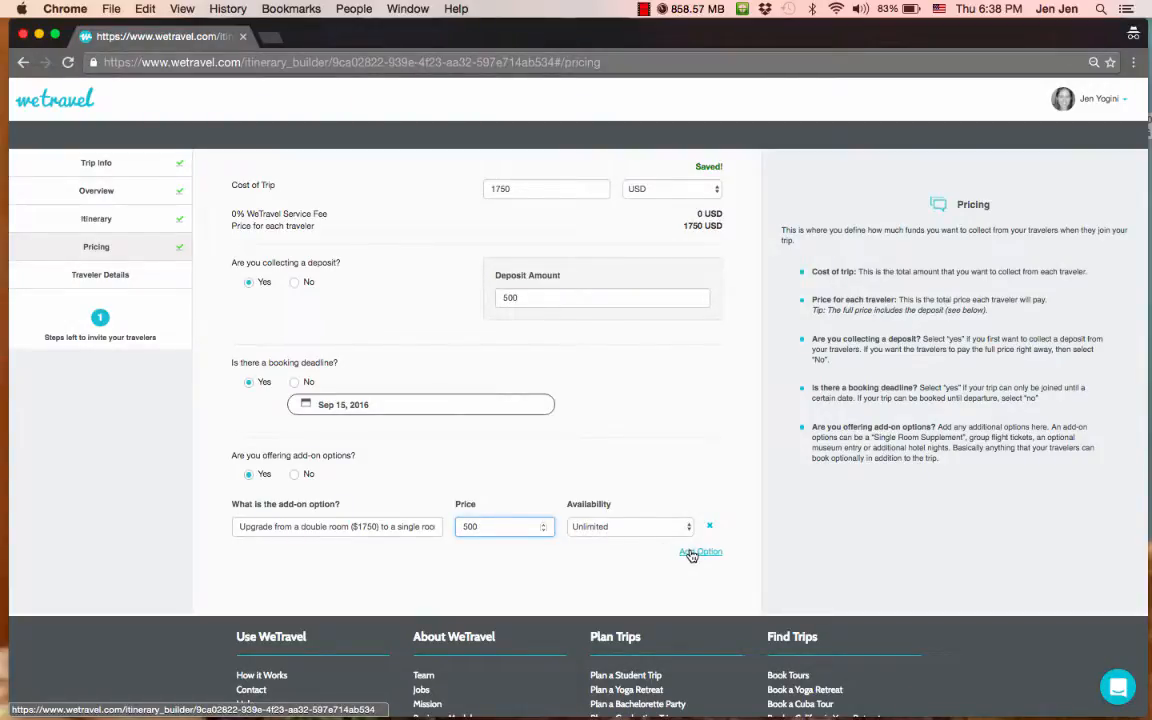
{"action": "left_click", "coordinate": [691, 553]}
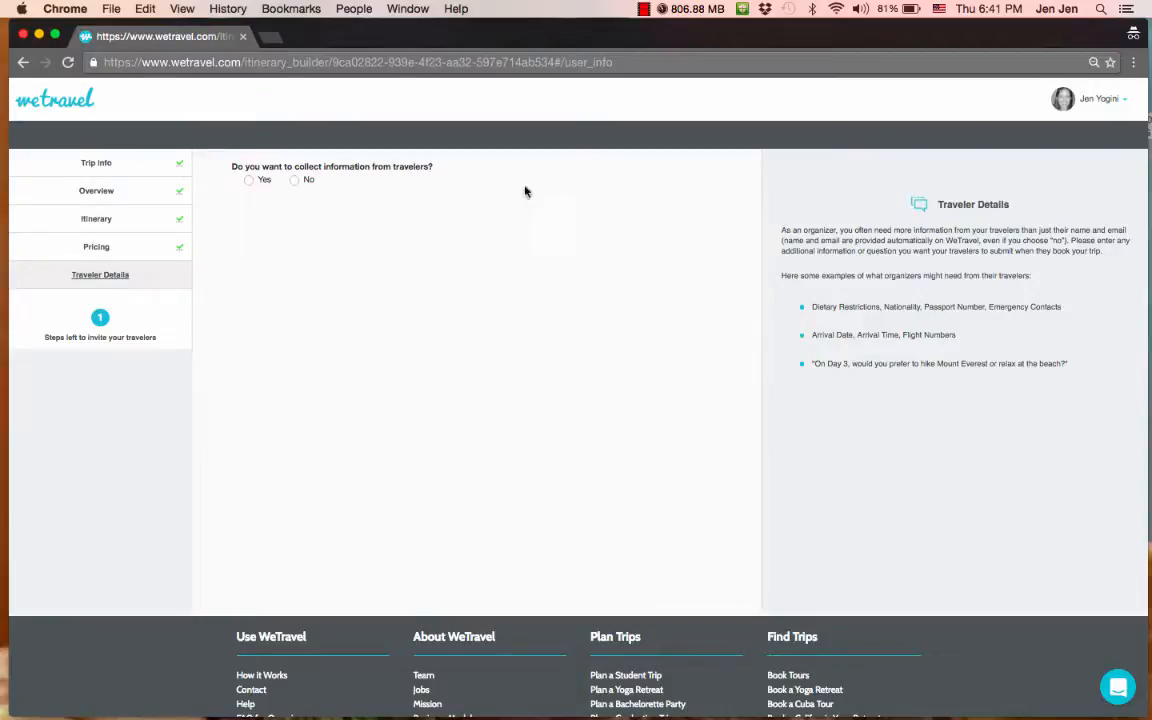
- Switch collecting extra traveler information to Yes
{"action": "left_click", "coordinate": [249, 181]}
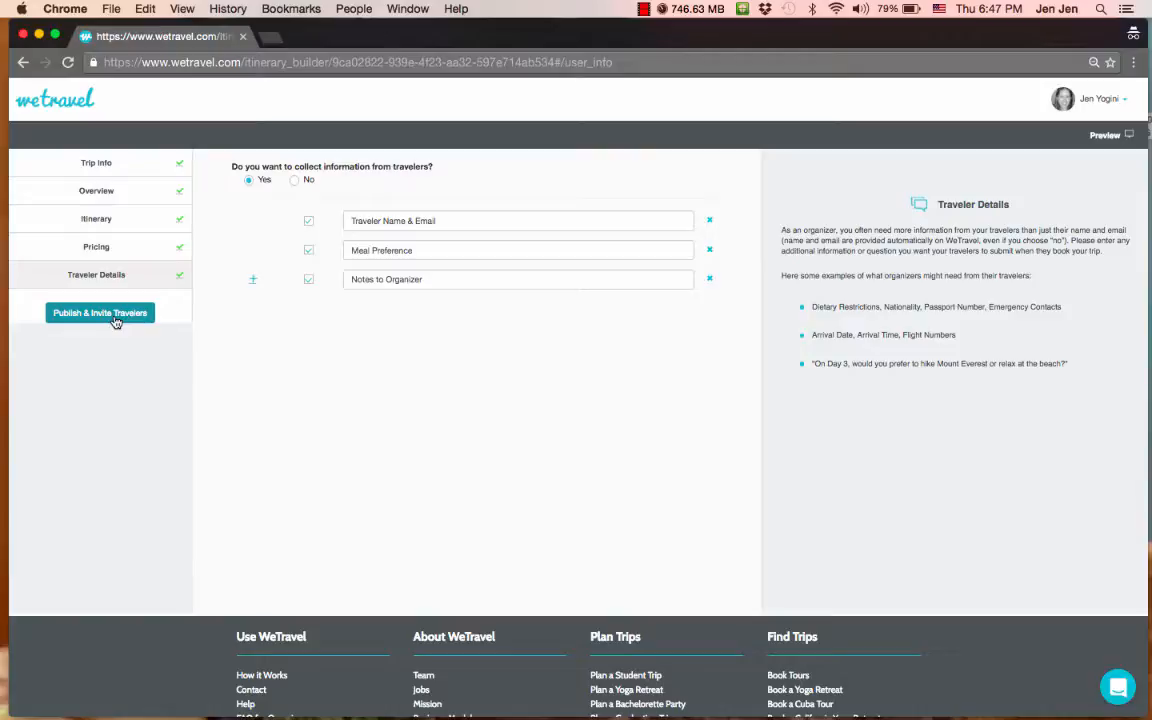
- Publish Yoga in the Casbah and open its public page from the share dialog
{"action": "left_click", "coordinate": [115, 320]}
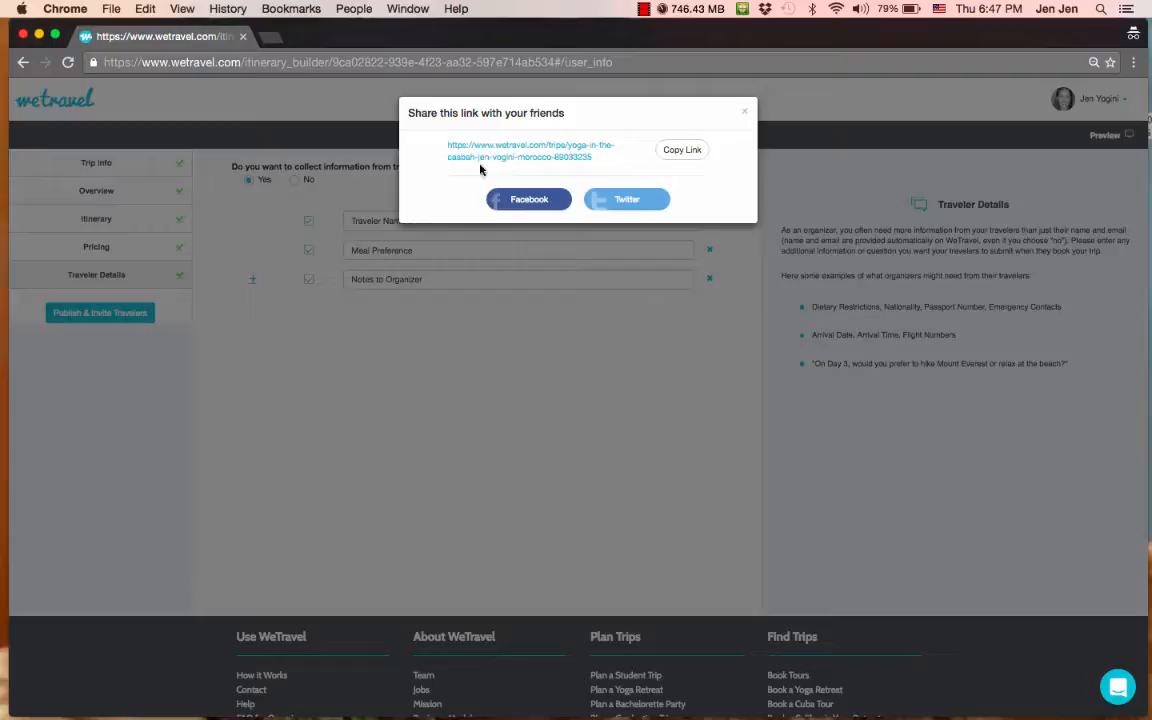
{"action": "left_click", "coordinate": [517, 158]}
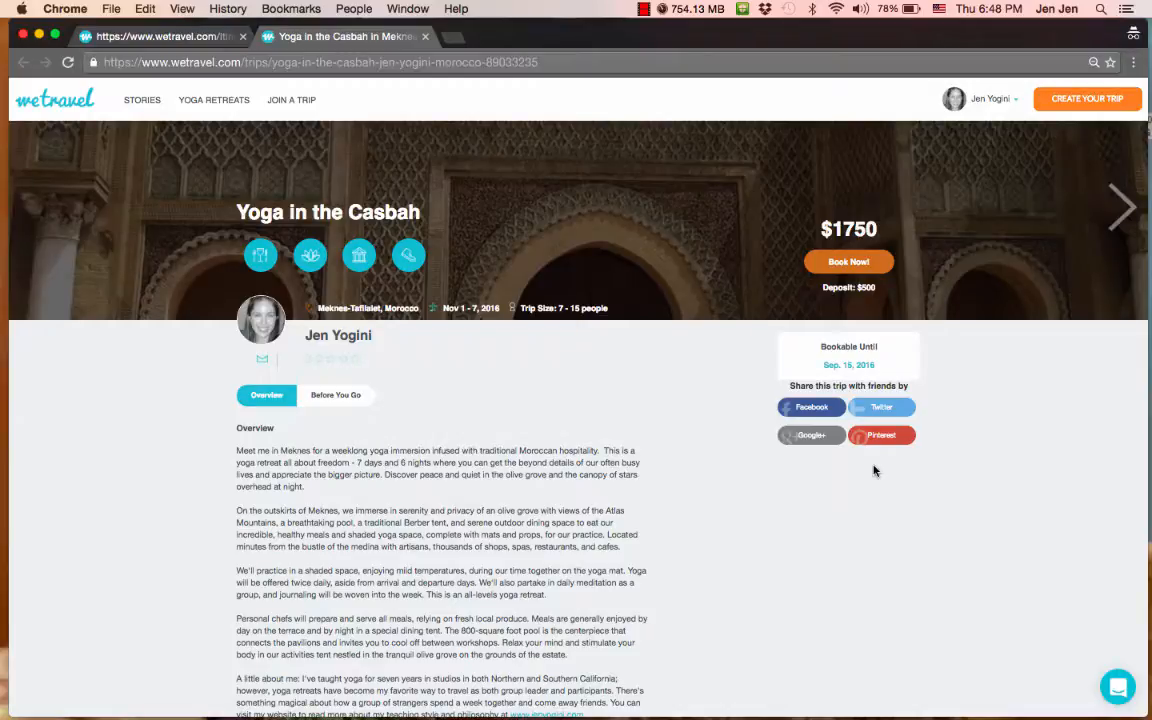
- Scroll through the public trip page to review its price, dates and overview
{"action": "scroll", "coordinate": [717, 528], "scroll_direction": "down", "scroll_amount": 6}
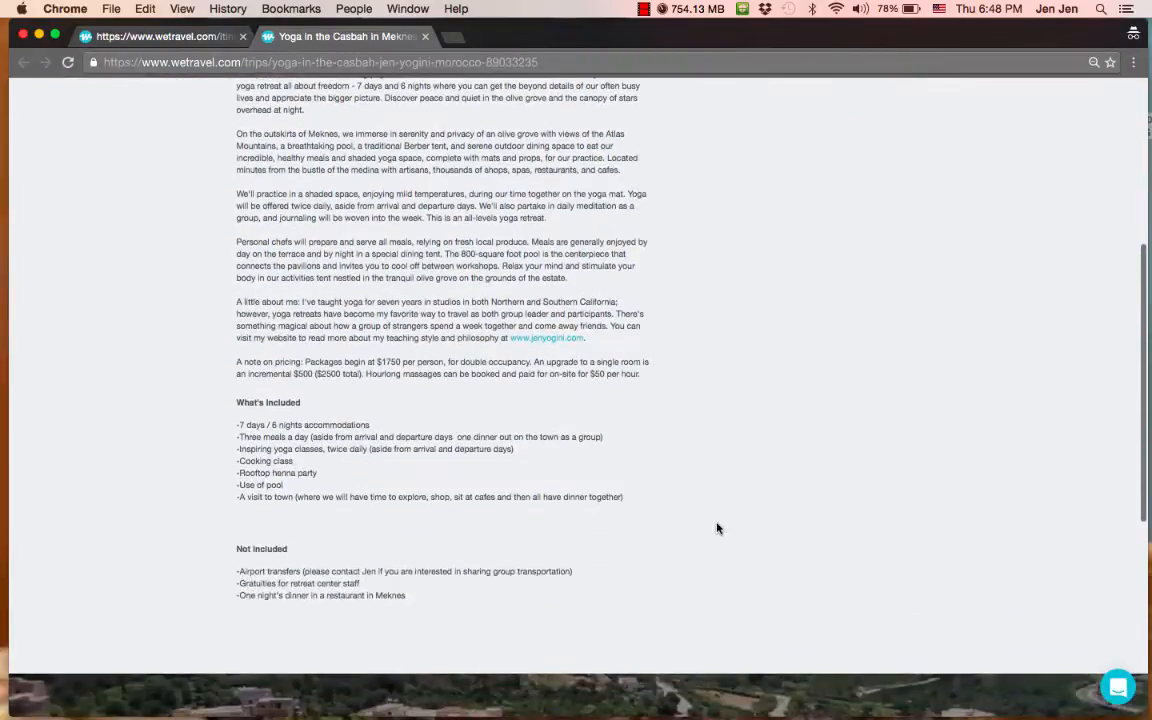
{"action": "scroll", "coordinate": [717, 528], "scroll_direction": "down", "scroll_amount": 3}
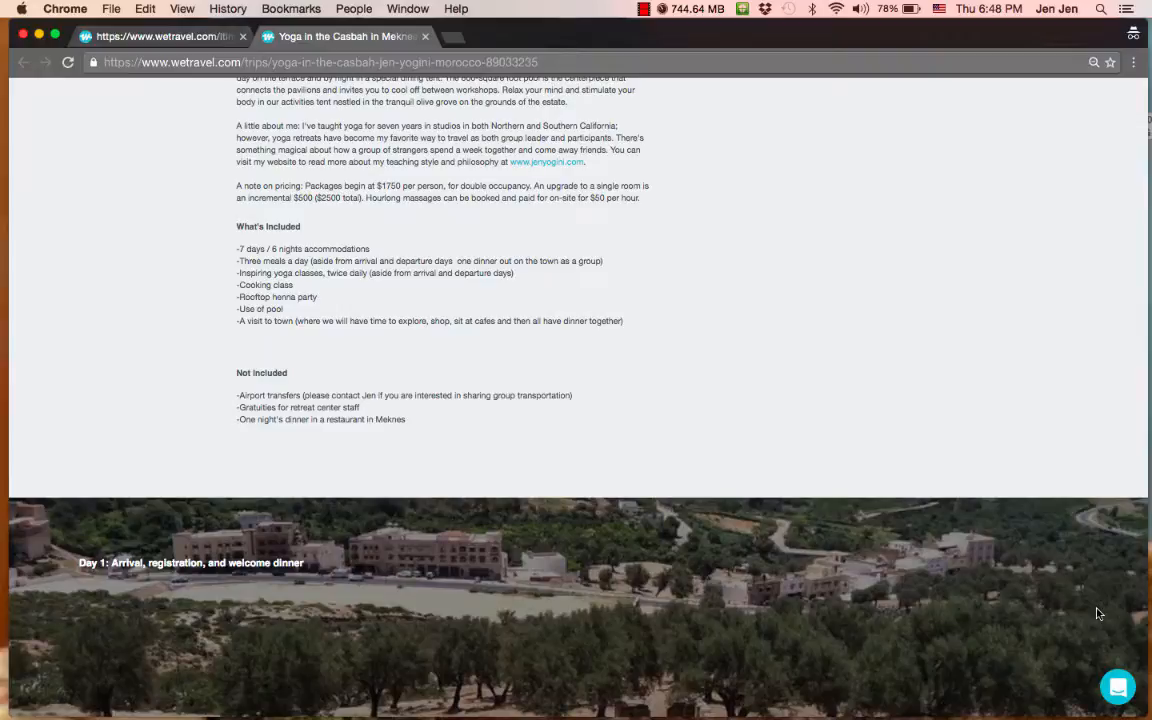
{"action": "scroll", "coordinate": [1097, 613], "scroll_direction": "up", "scroll_amount": 10}
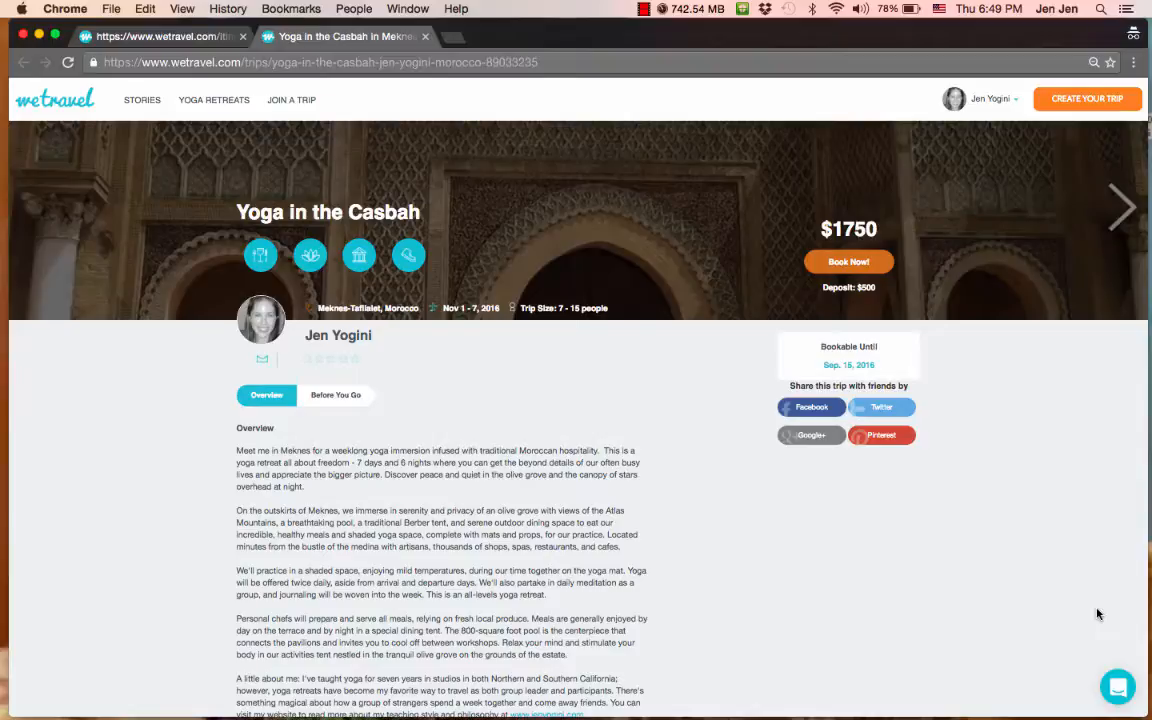
{"action": "left_click", "coordinate": [986, 100]}
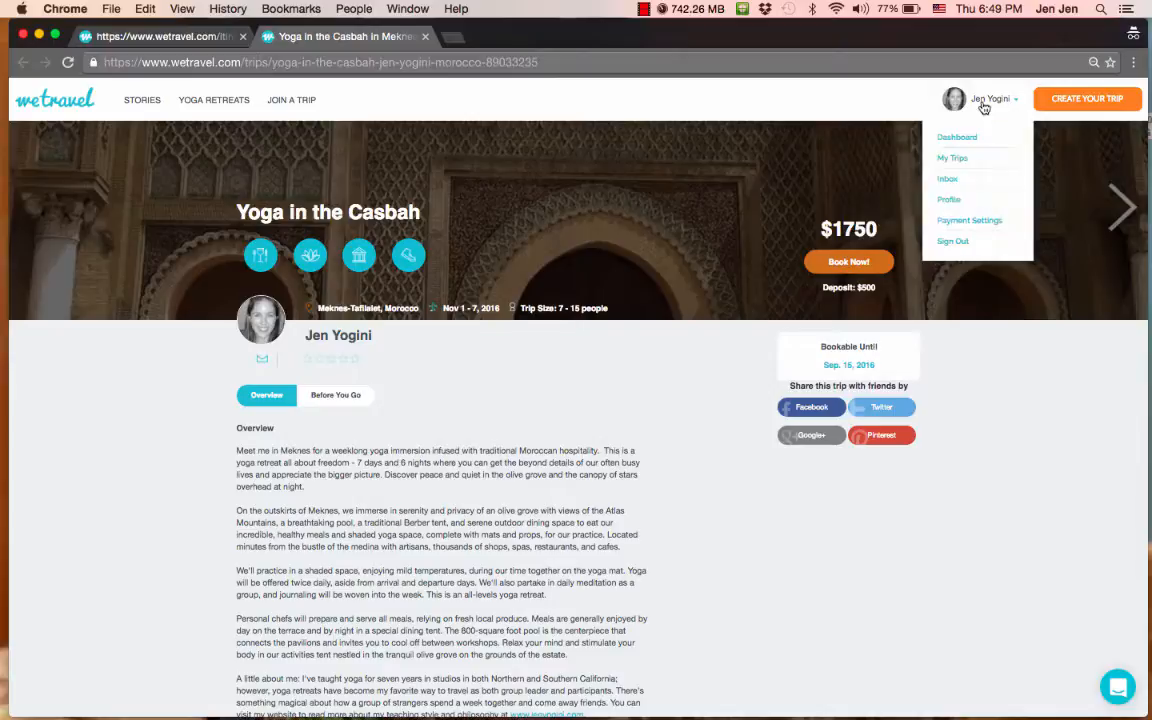
{"action": "left_click", "coordinate": [965, 159]}
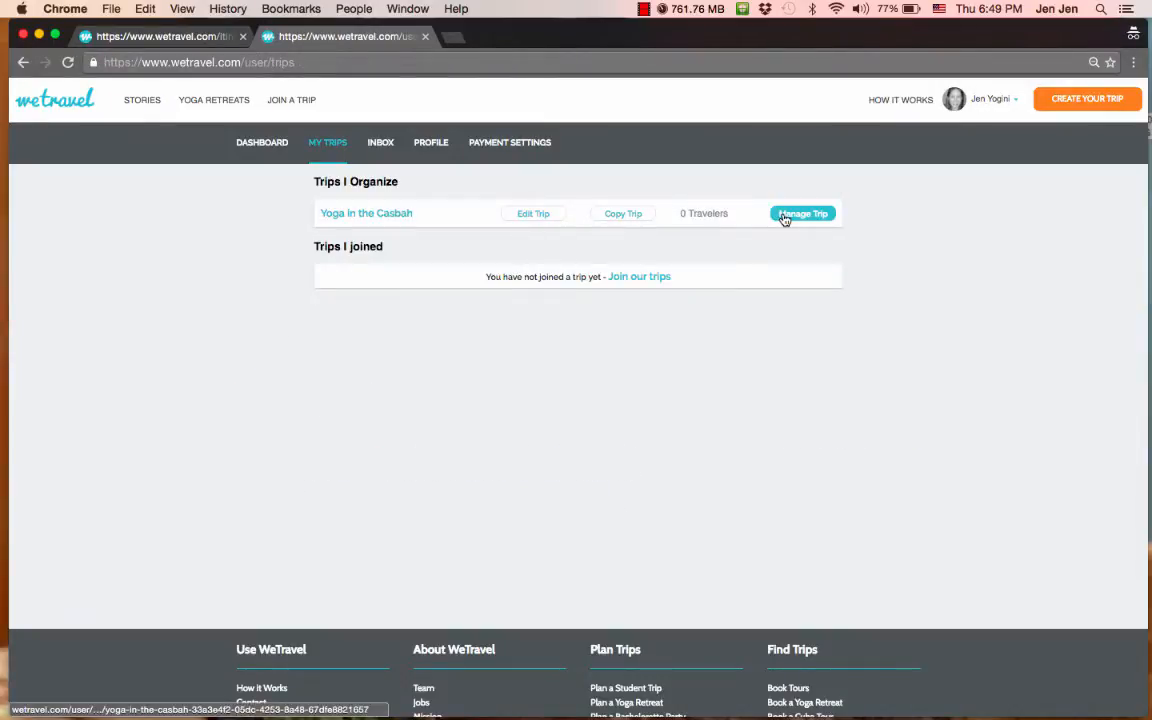
{"action": "left_click", "coordinate": [790, 215]}
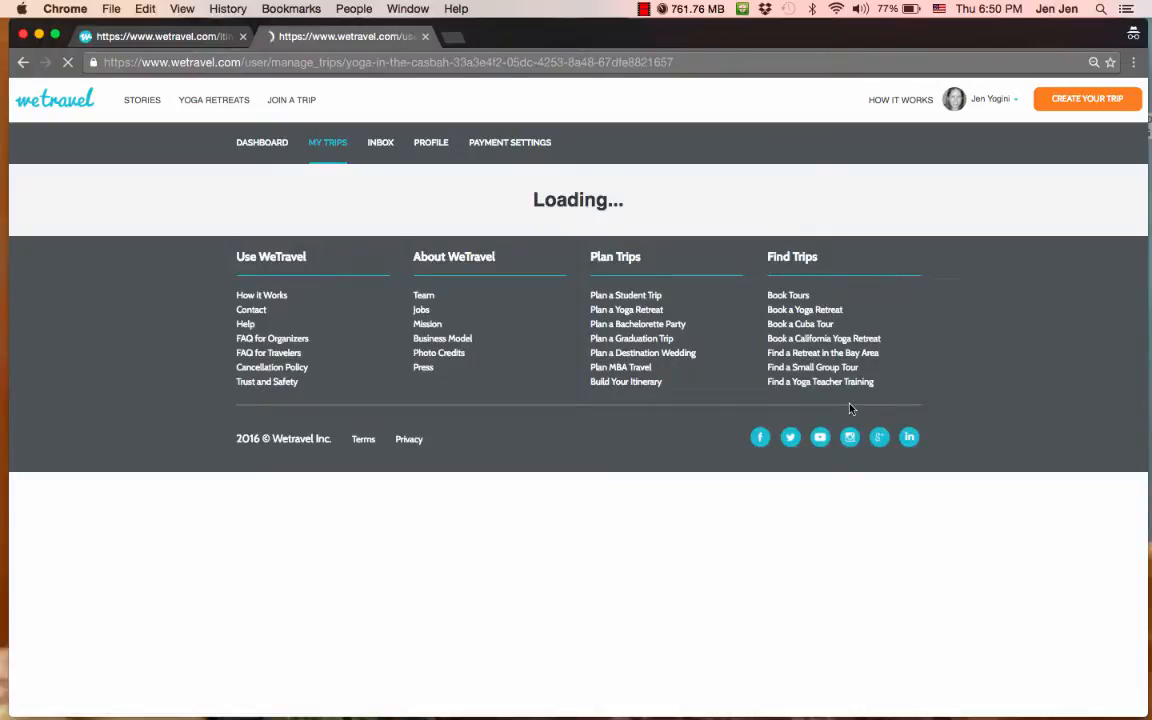
{"action": "scroll", "coordinate": [850, 408], "scroll_direction": "down", "scroll_amount": 2}
{"action": "scroll", "coordinate": [850, 408], "scroll_direction": "down", "scroll_amount": 4}
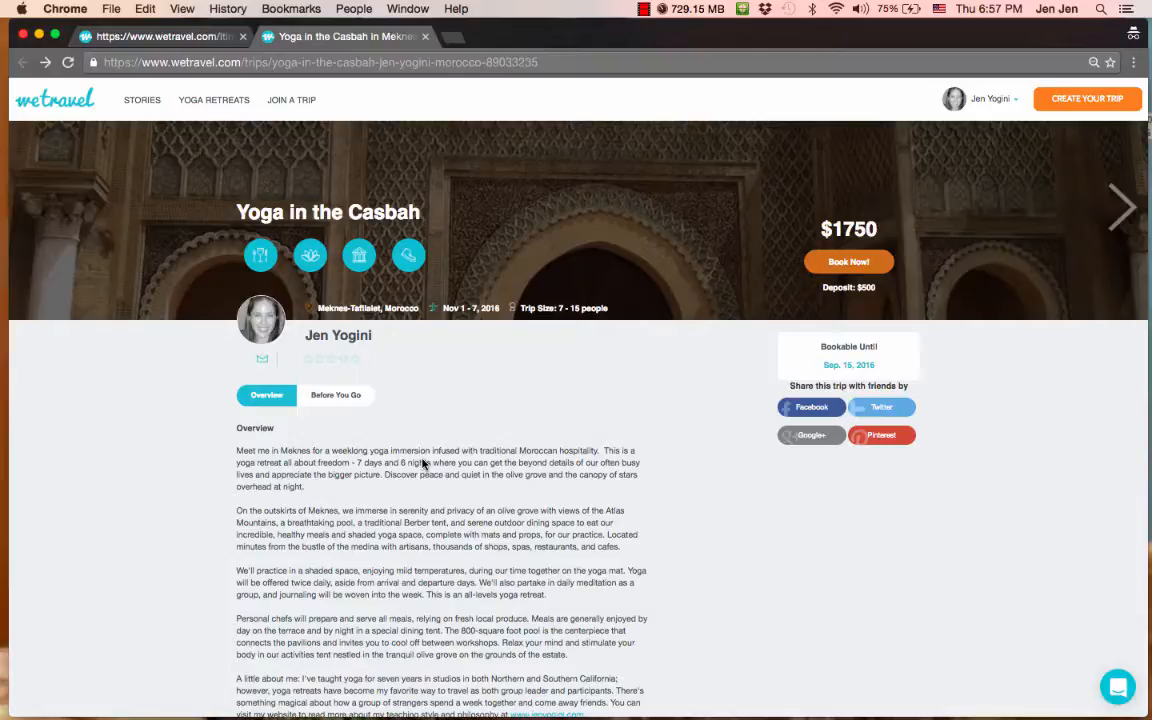
- Start a test booking with Book Now! and begin entering the account holder's full name
{"action": "left_click", "coordinate": [848, 261]}
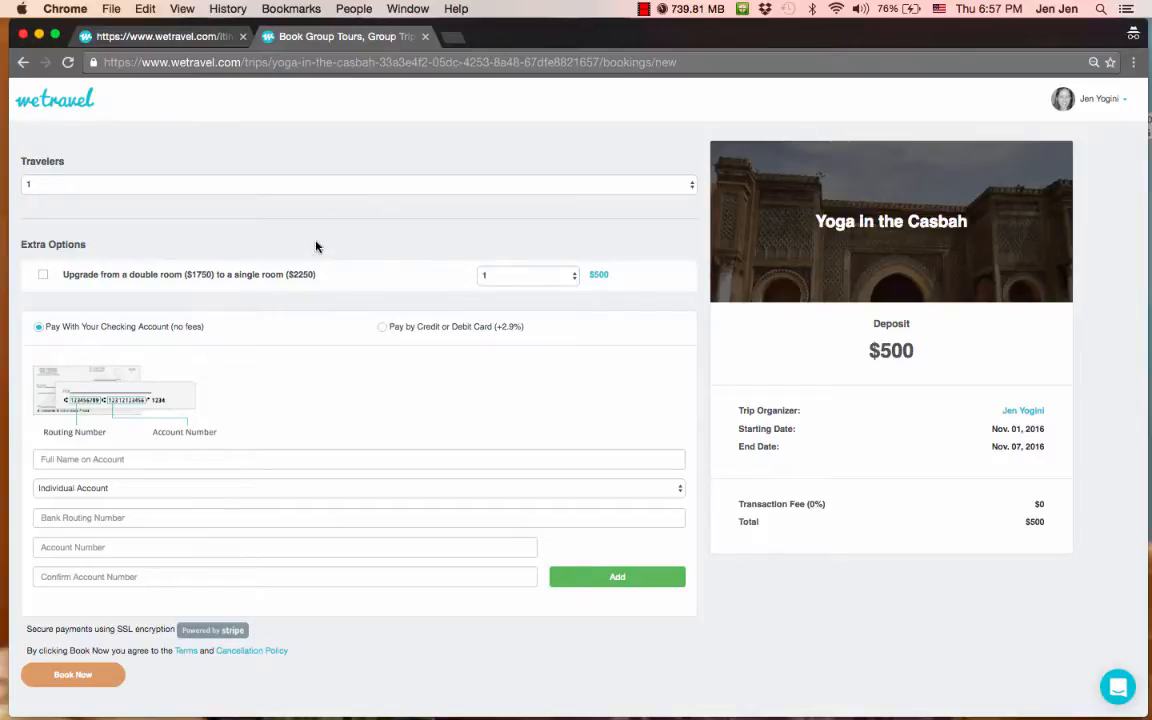
{"action": "left_click", "coordinate": [131, 459]}
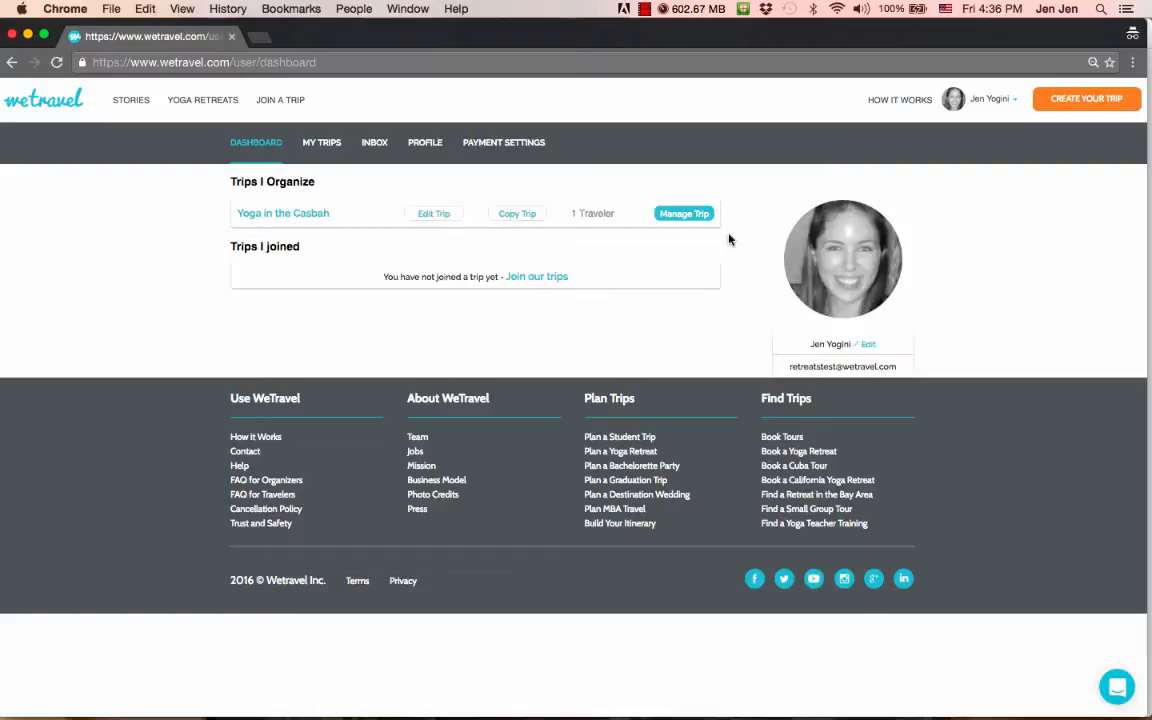
- Open Yoga in the Casbah's management page, view the traveler's booking details, then reopen their Actions menu
{"action": "left_click", "coordinate": [683, 216]}
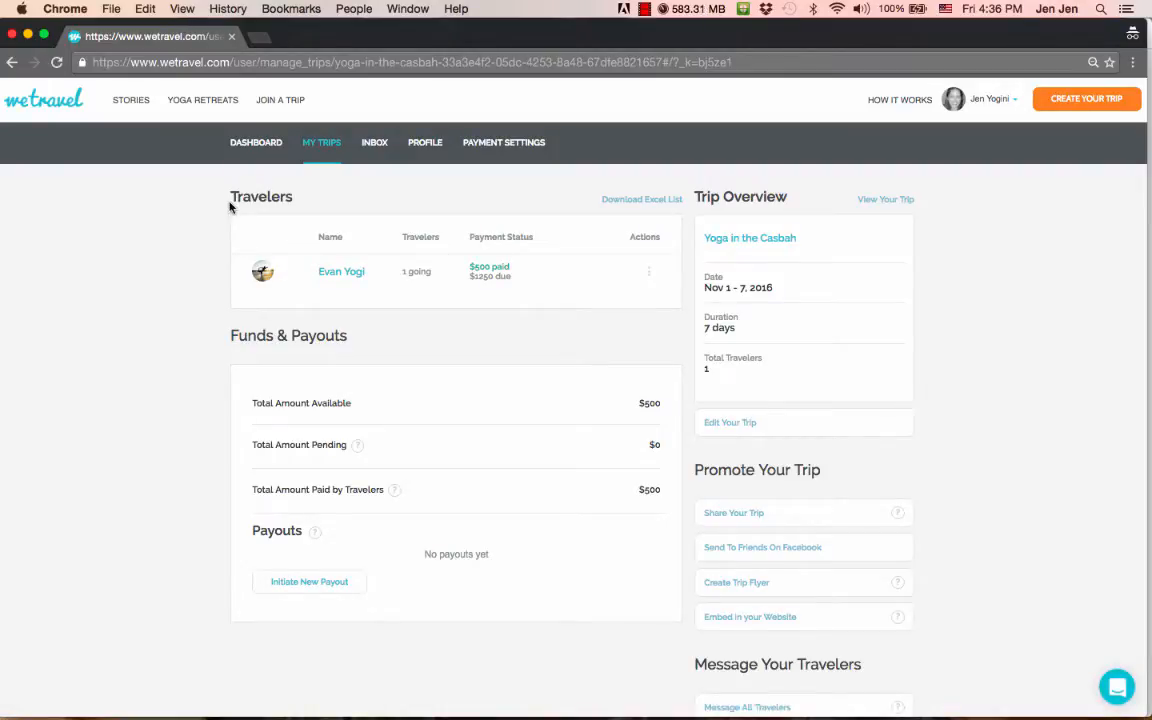
{"action": "left_click", "coordinate": [650, 271]}
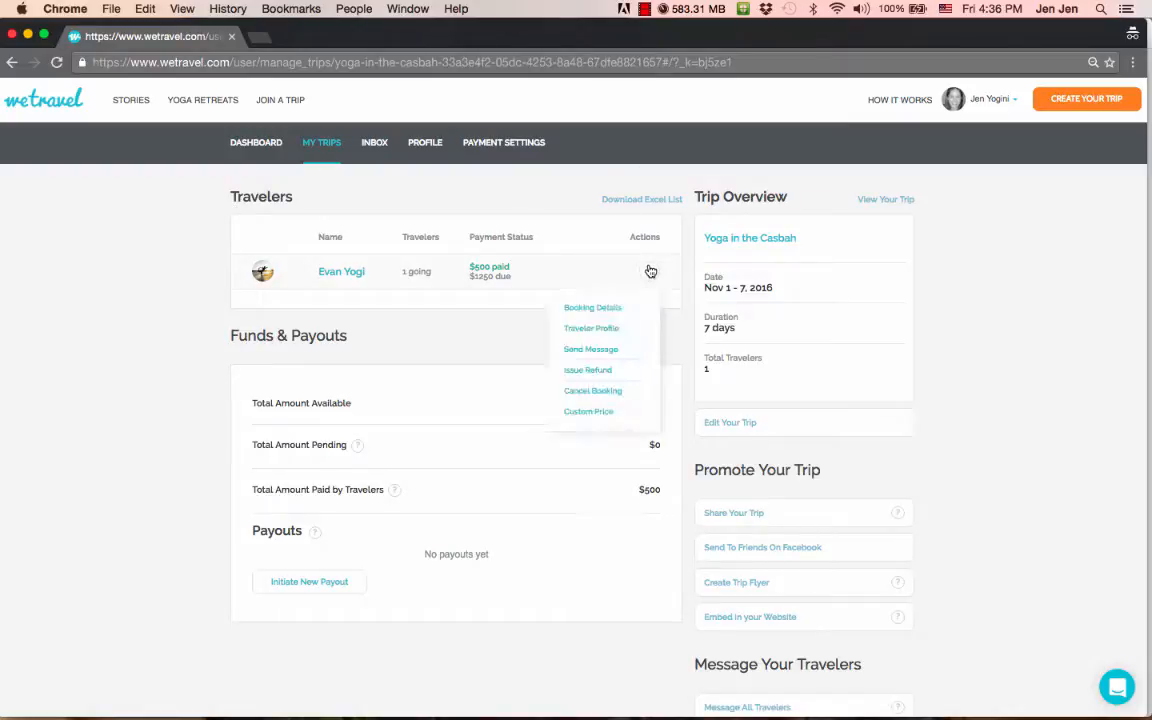
{"action": "left_click", "coordinate": [607, 310]}
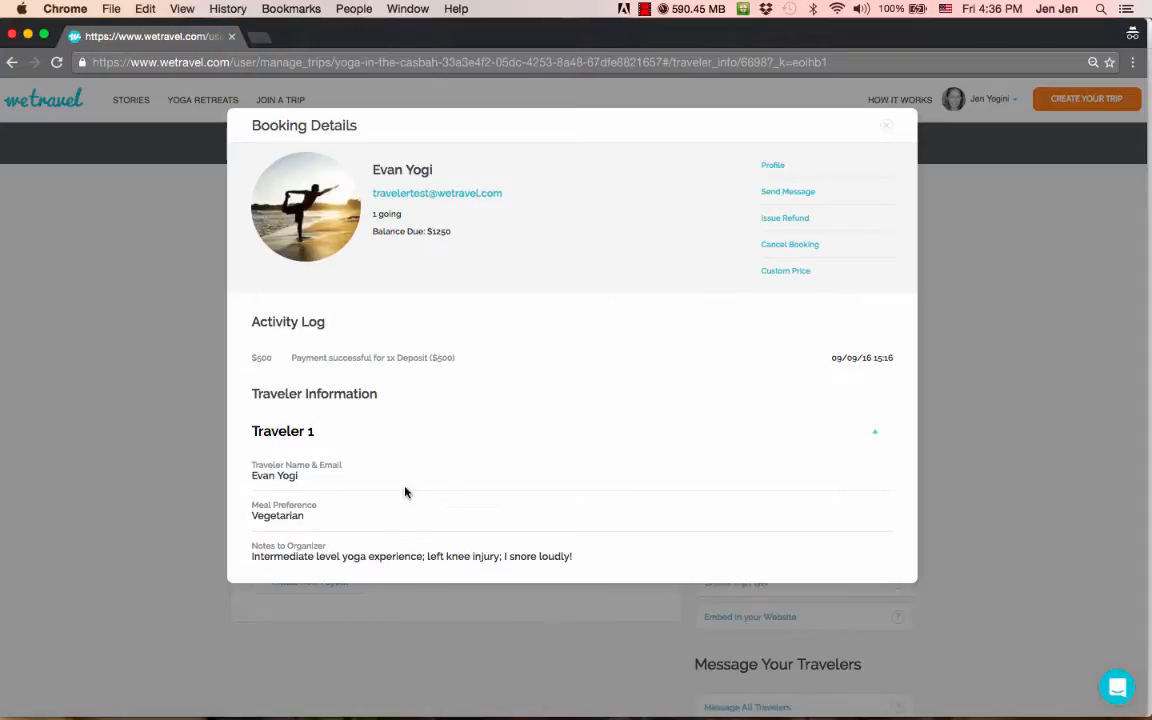
{"action": "left_click", "coordinate": [886, 127]}
{"action": "left_click", "coordinate": [650, 272]}
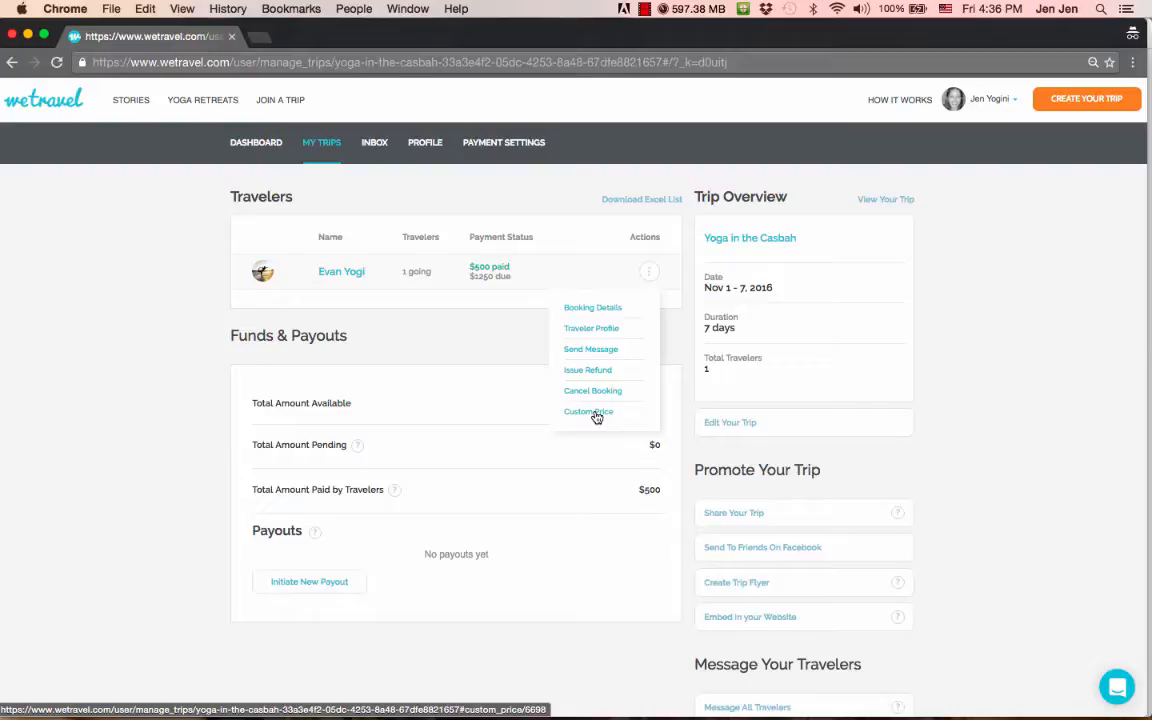
- Close the traveler's Actions dropdown
{"action": "left_click", "coordinate": [478, 344]}
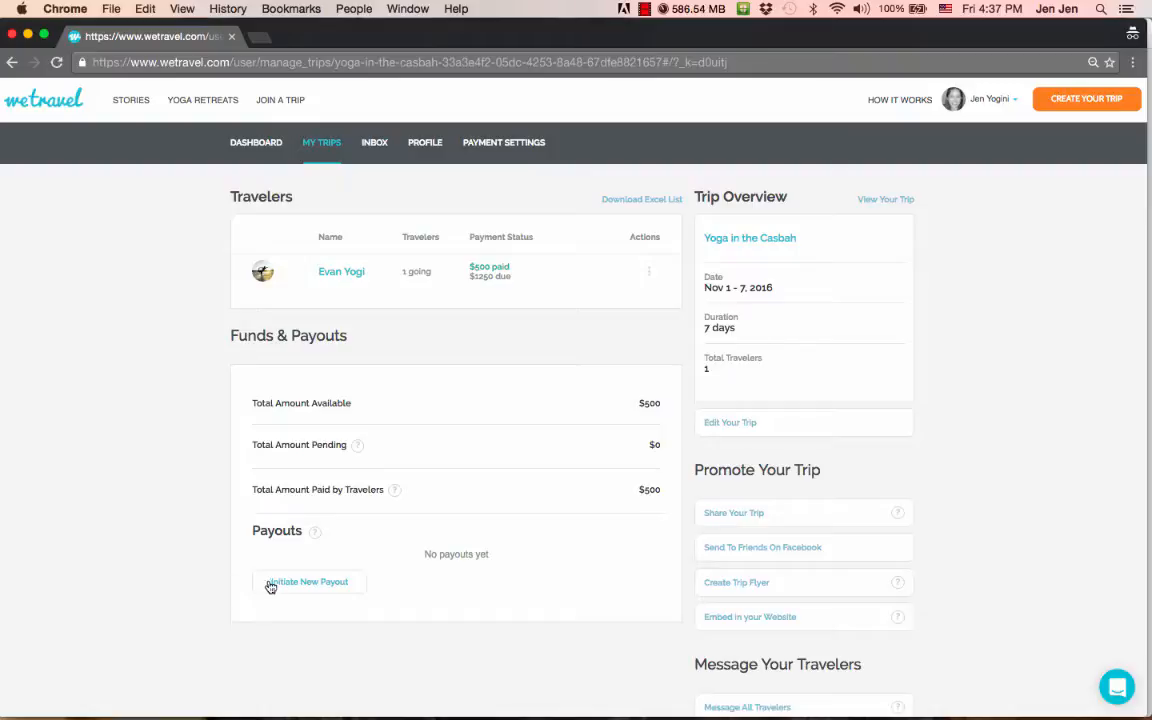
{"action": "left_click", "coordinate": [494, 146]}
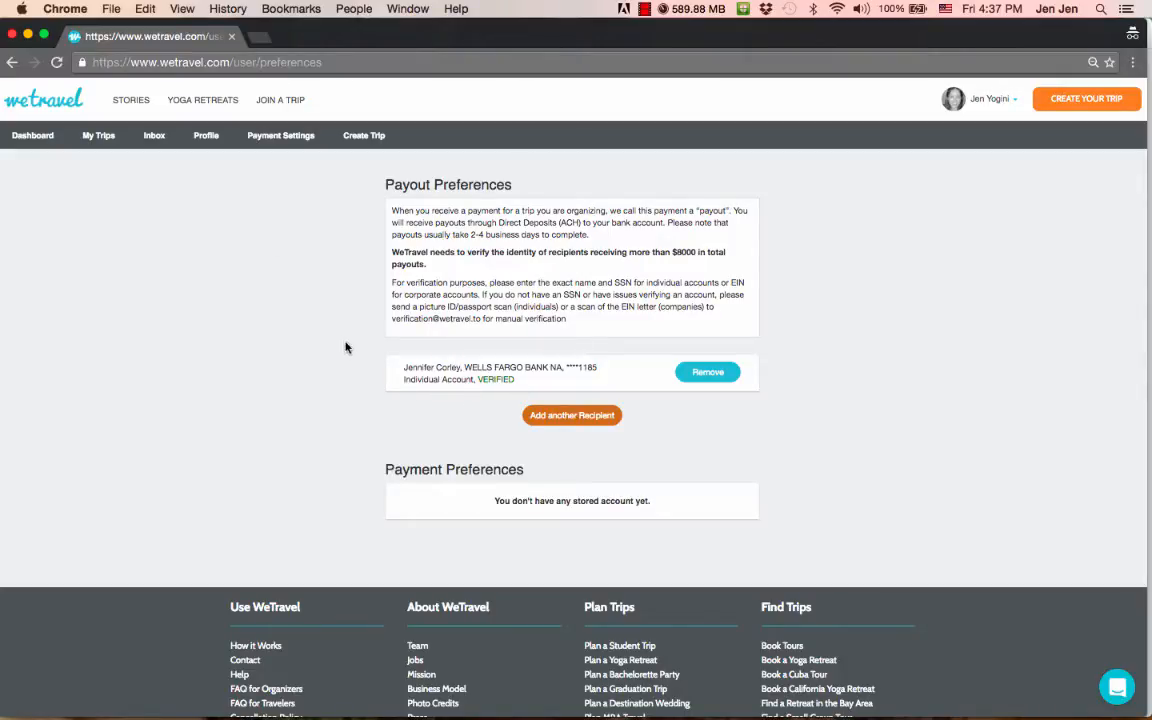
{"action": "left_click", "coordinate": [12, 63]}
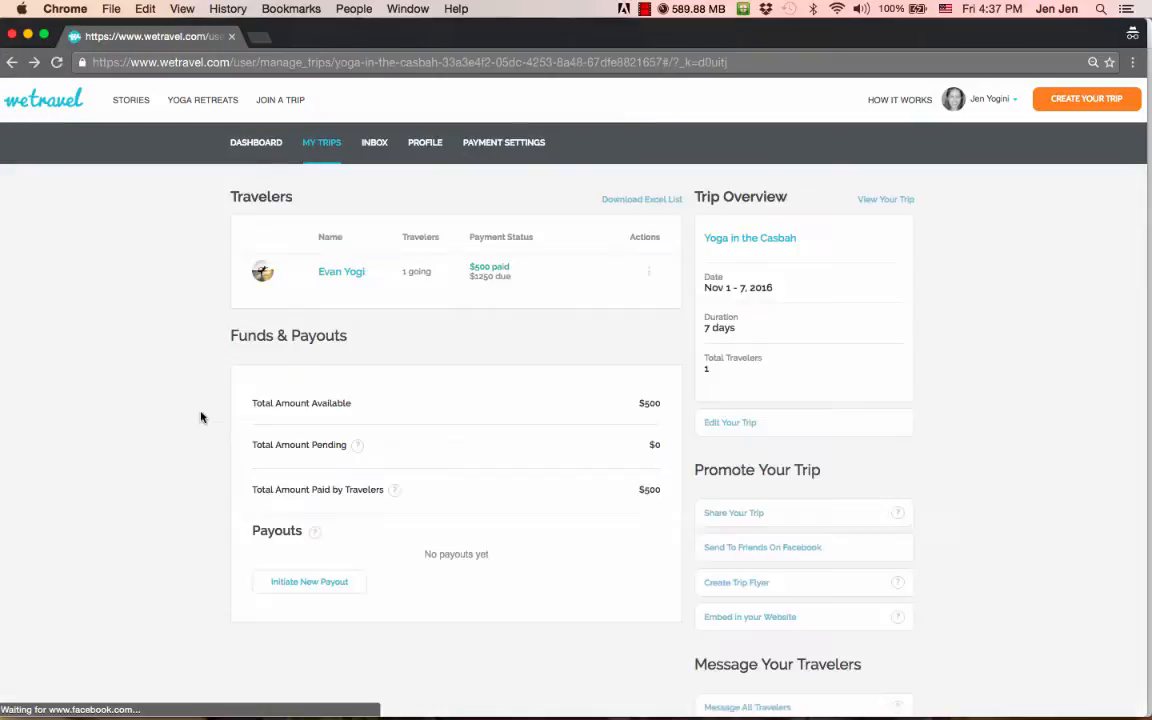
{"action": "left_click", "coordinate": [306, 583]}
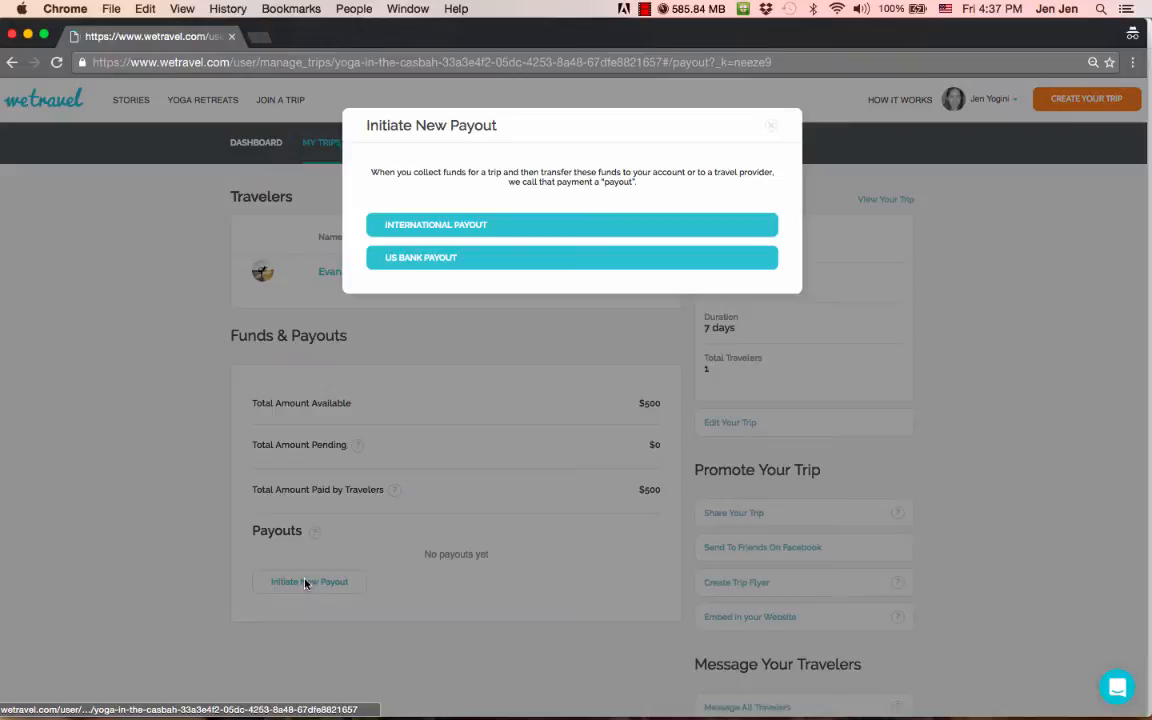
{"action": "left_click", "coordinate": [419, 262]}
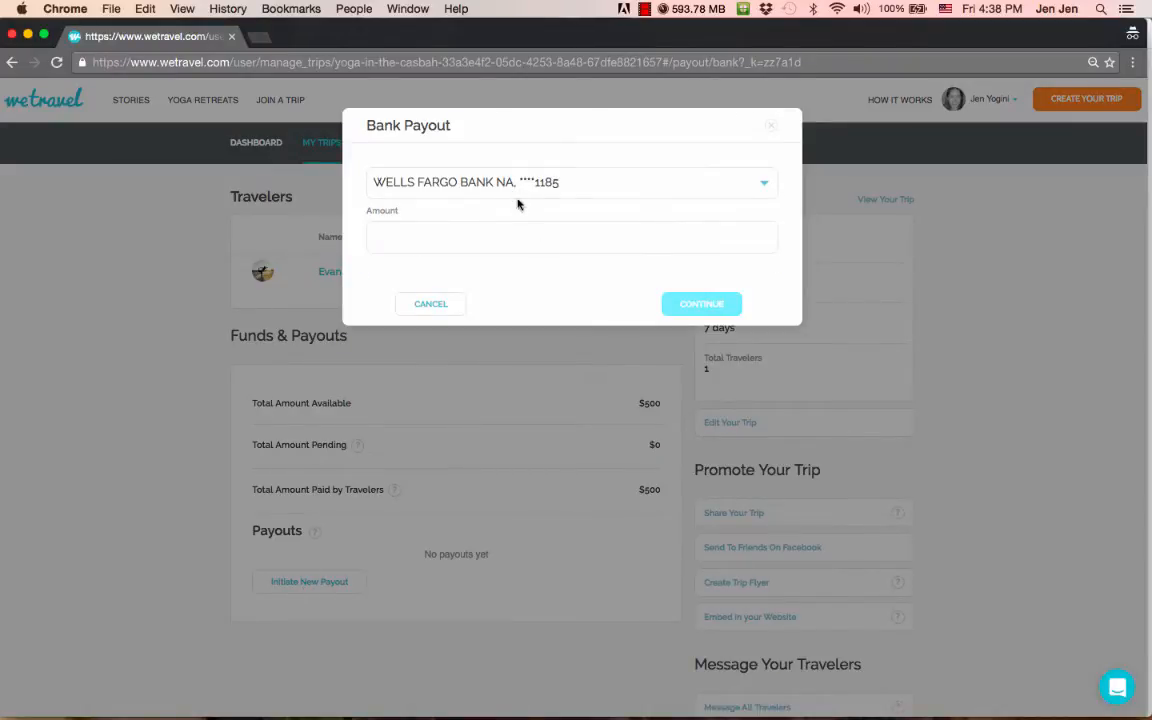
{"action": "left_click", "coordinate": [771, 129]}
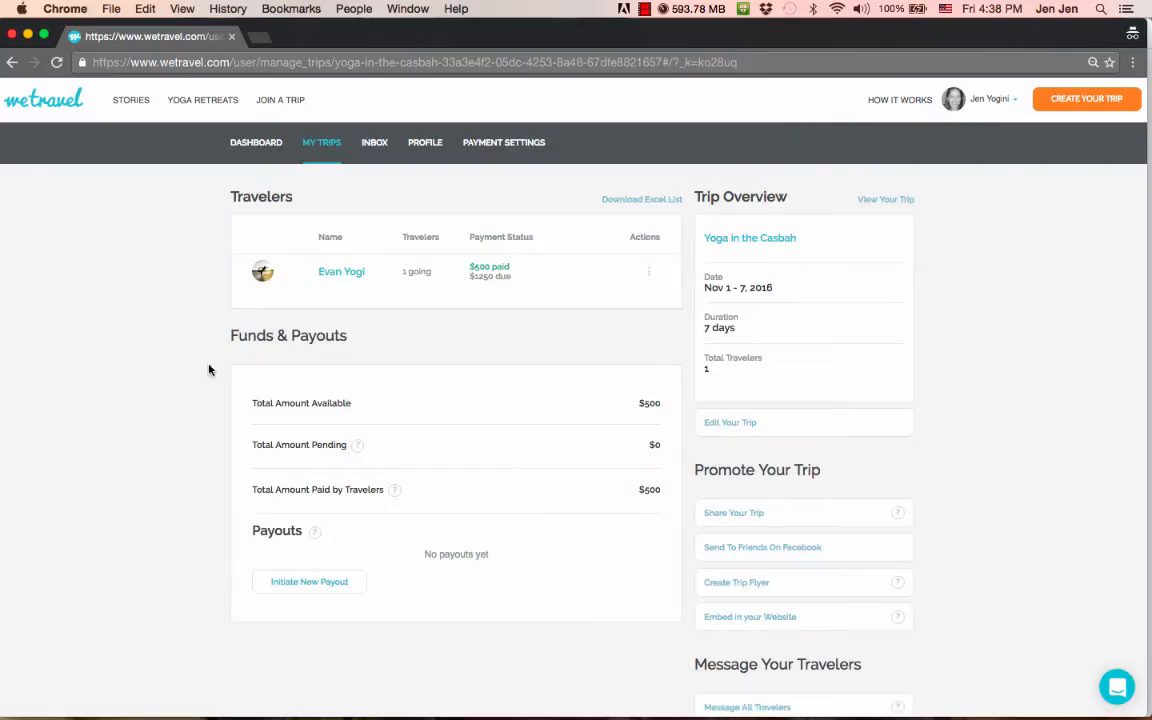
{"action": "scroll", "coordinate": [973, 328], "scroll_direction": "down", "scroll_amount": 3}
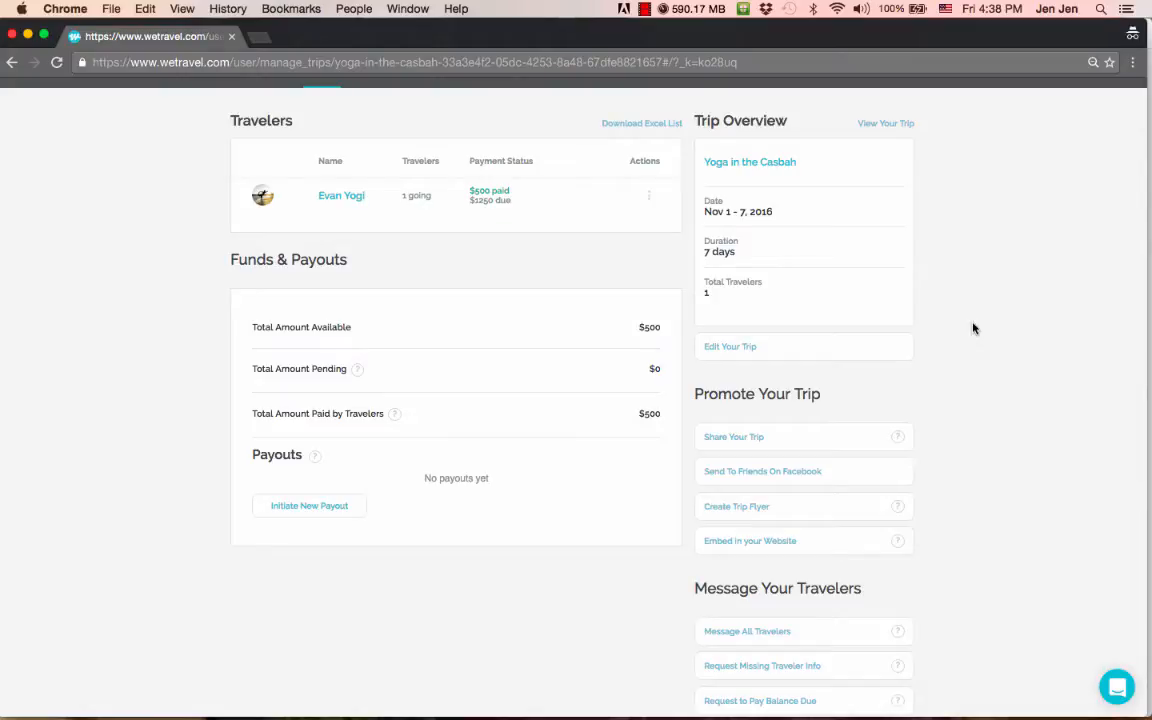
{"action": "scroll", "coordinate": [973, 328], "scroll_direction": "down", "scroll_amount": 5}
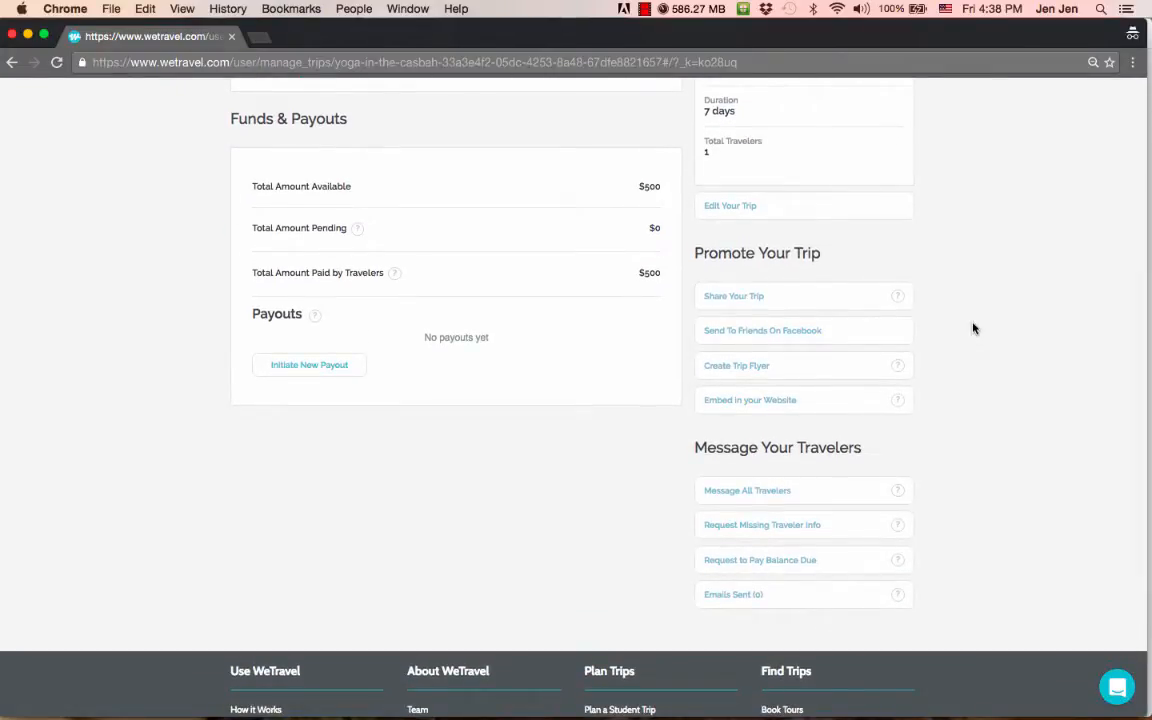
{"action": "mouse_move", "coordinate": [877, 298]}
{"action": "mouse_move", "coordinate": [903, 406]}
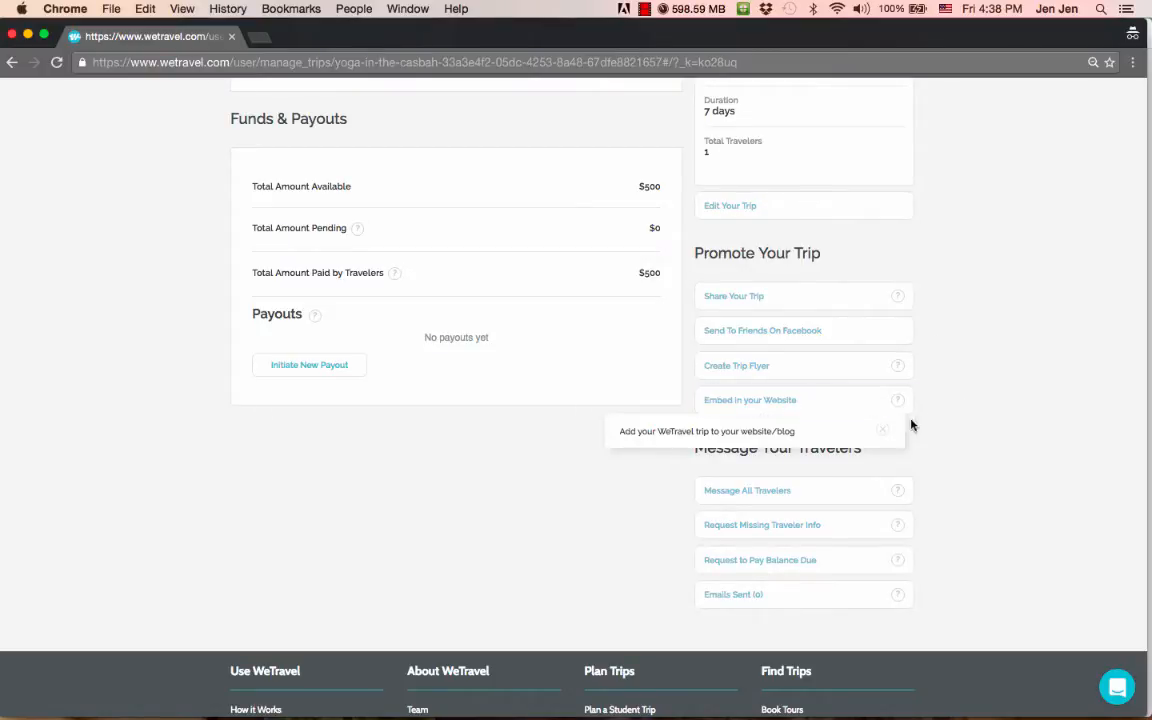
{"action": "left_click", "coordinate": [884, 430]}
{"action": "scroll", "coordinate": [957, 466], "scroll_direction": "down", "scroll_amount": 2}
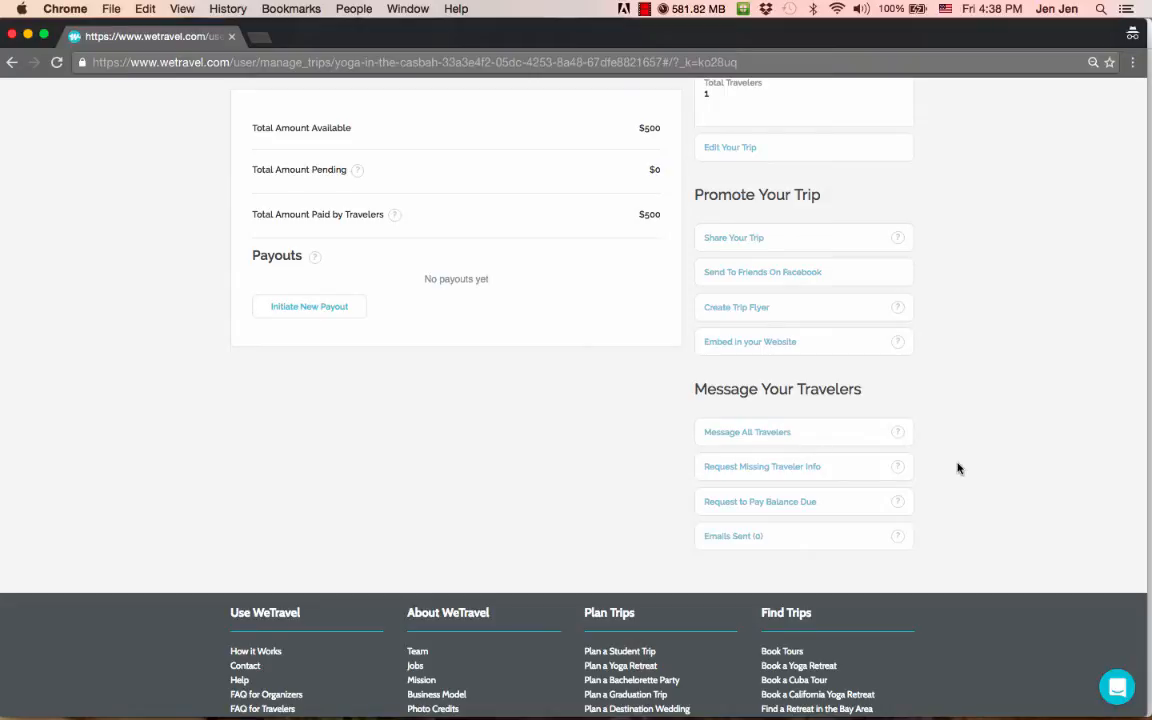
{"action": "scroll", "coordinate": [957, 468], "scroll_direction": "up", "scroll_amount": 5}
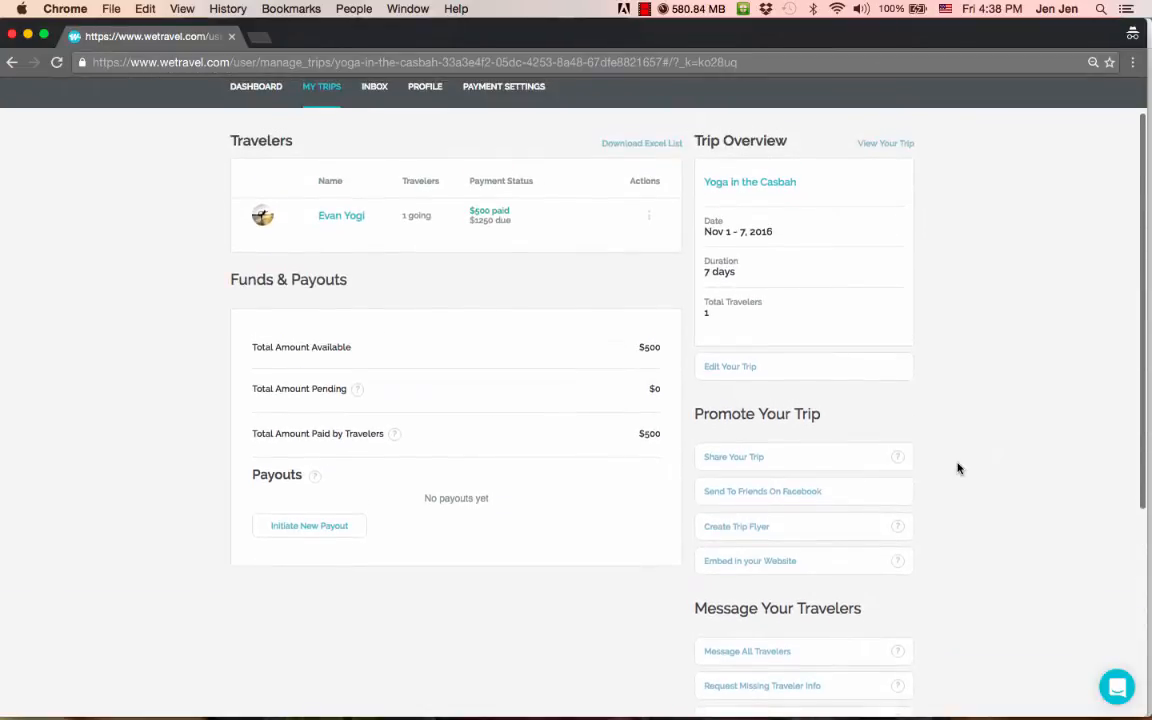
{"action": "scroll", "coordinate": [957, 468], "scroll_direction": "up", "scroll_amount": 2}
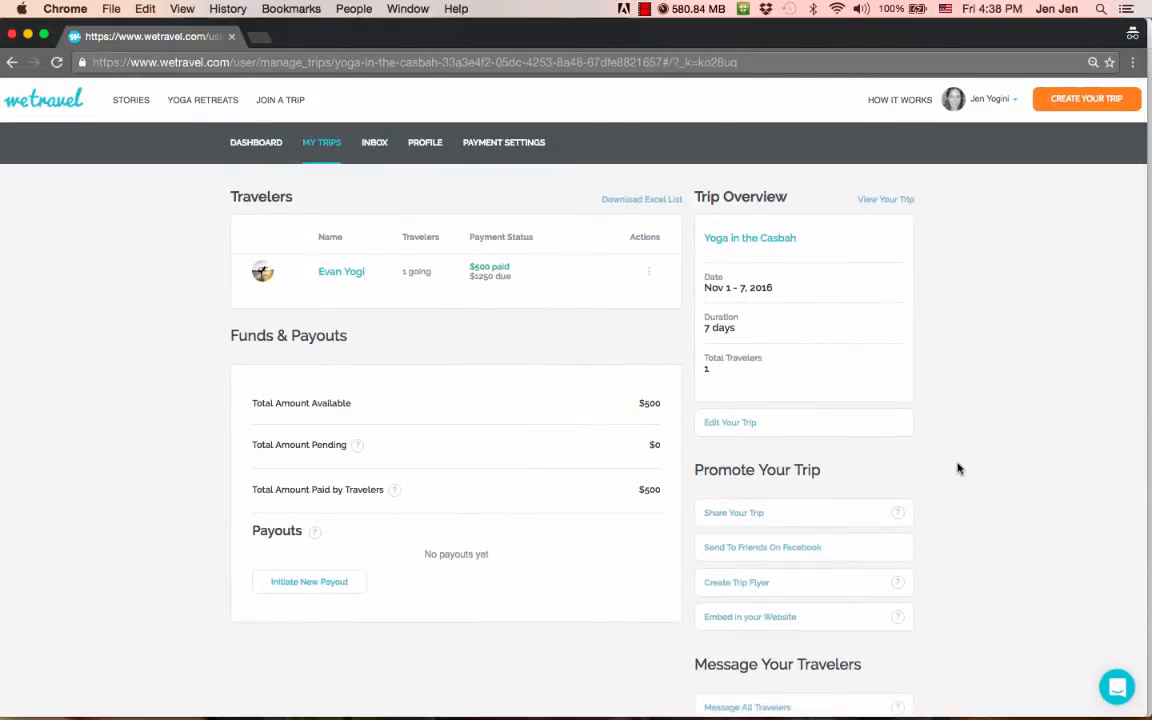